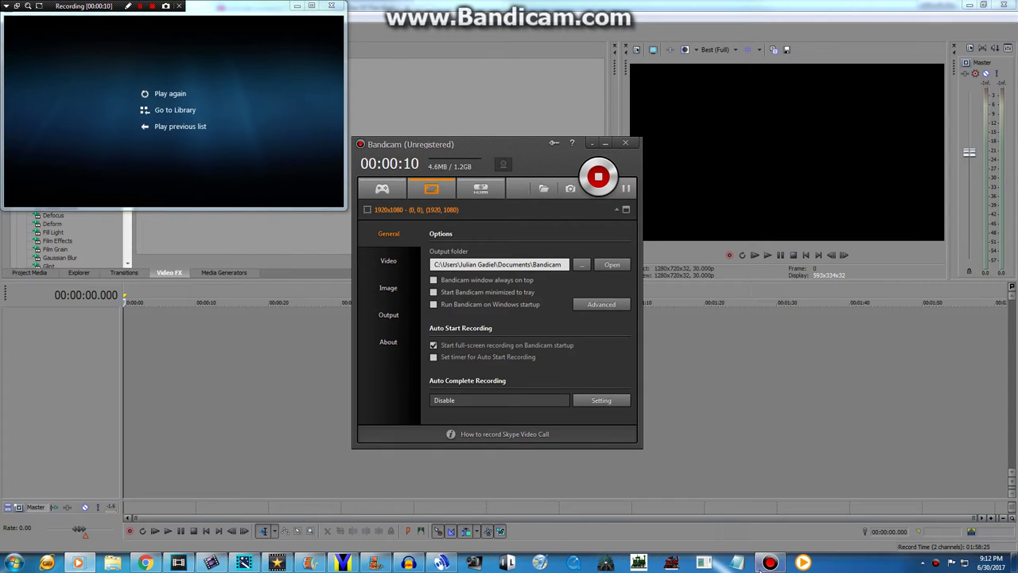
Clear the recorder and media player windows away and open the video "(REUPLOAD) The Patrick Show Intro" on the timeline
left_click(767, 564)
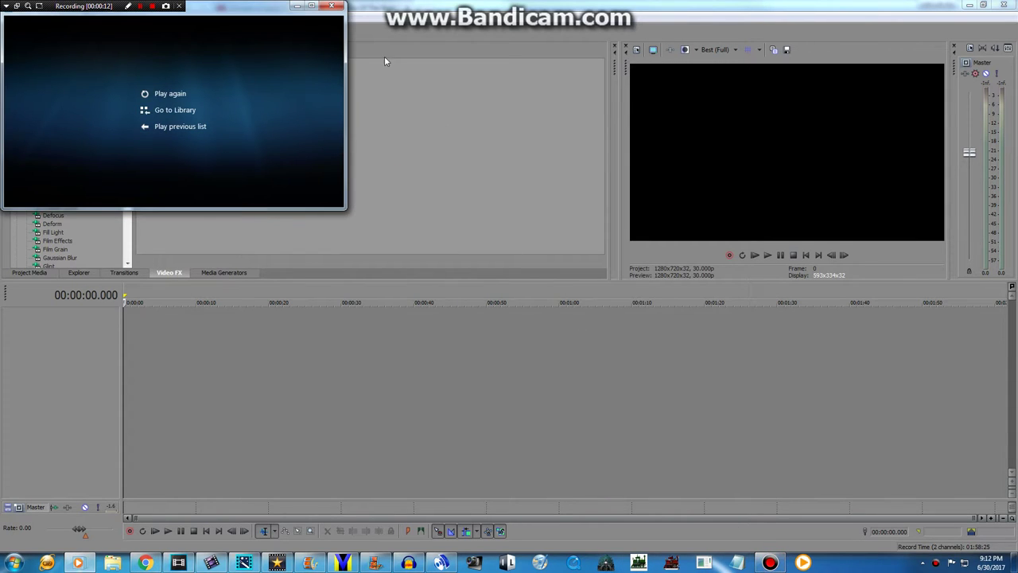
left_click(331, 5)
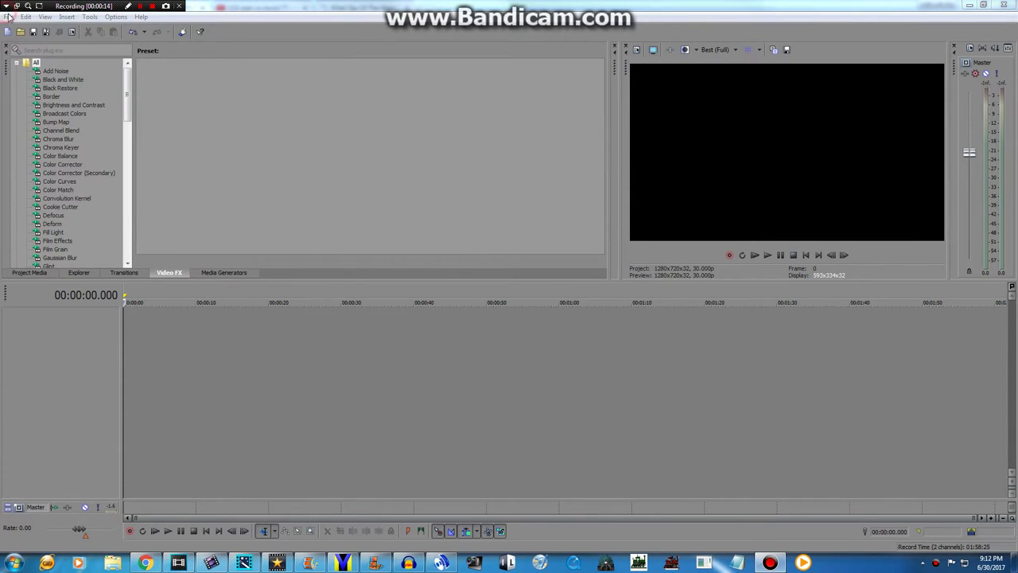
left_click(8, 16)
left_click(20, 43)
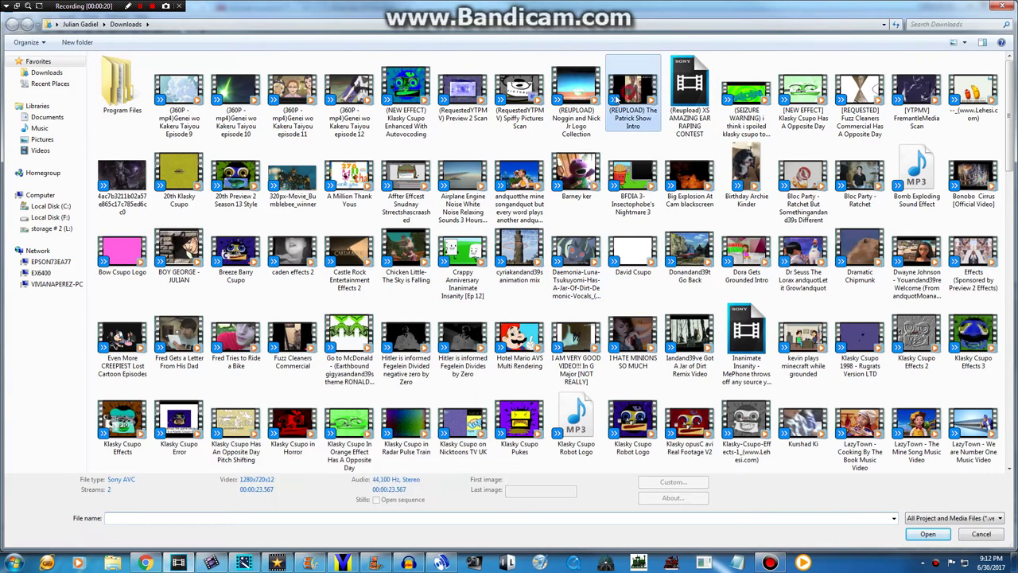
double_click(641, 94)
Delete the audio event of the Patrick Show Intro clip, keeping its video event
right_click(329, 352)
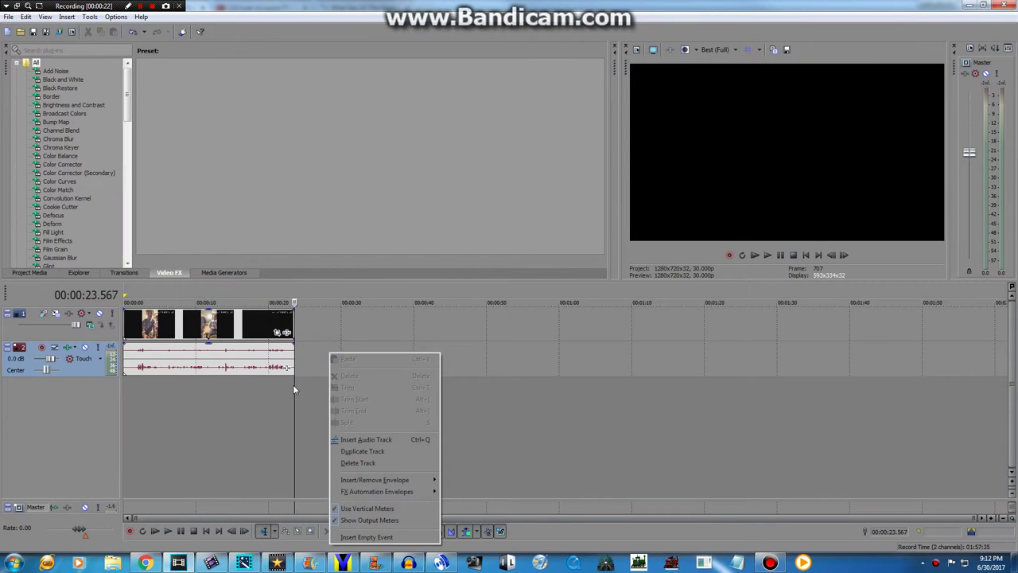
left_click(293, 384)
left_click(159, 359)
right_click(161, 334)
left_click(179, 334)
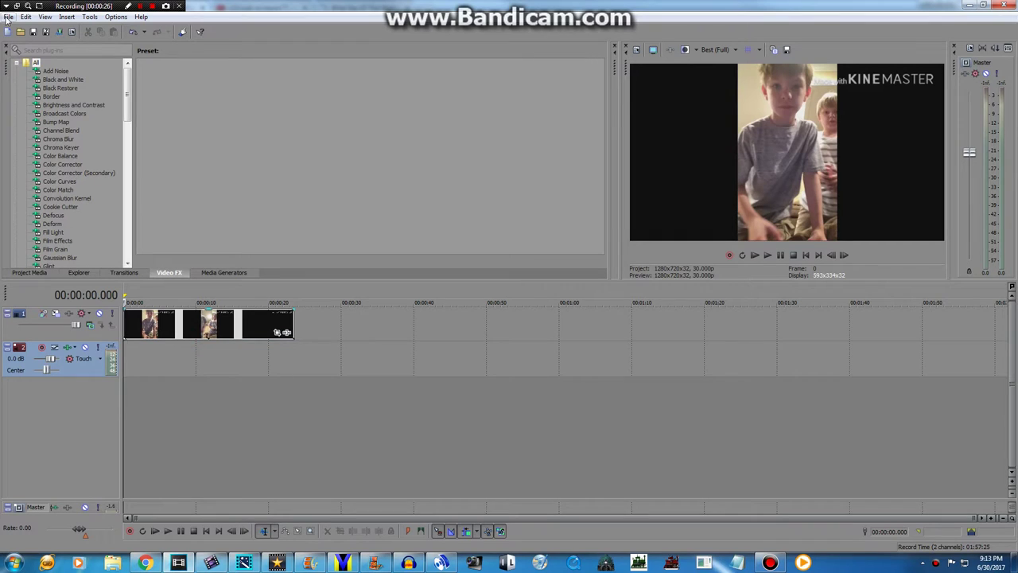
Open "Magical Watering Can Has An Opposite Day" so it is inserted at the end of the intro clip
left_click(124, 420)
left_click_drag(124, 419, 294, 409)
left_click(9, 16)
left_click(24, 40)
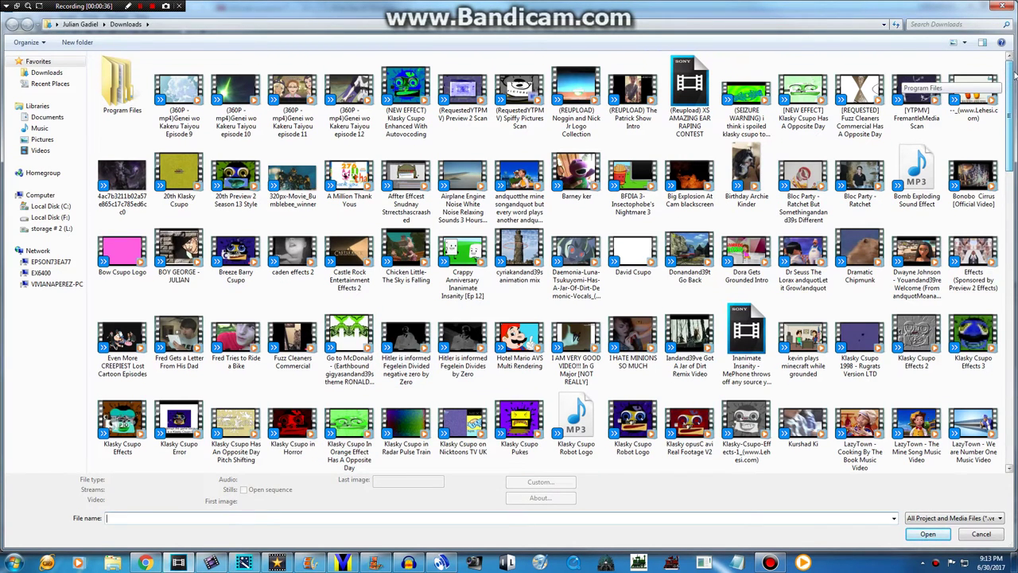
mouse_move(1012, 73)
left_mouse_down()
mouse_move(988, 210)
mouse_move(987, 135)
mouse_move(1005, 59)
mouse_move(1005, 68)
left_mouse_up()
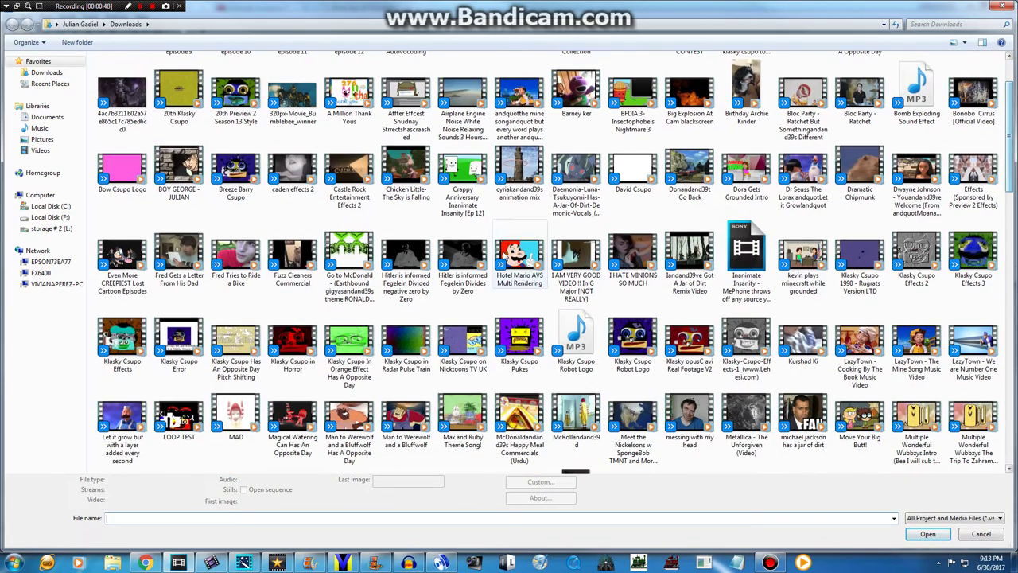
left_click(294, 429)
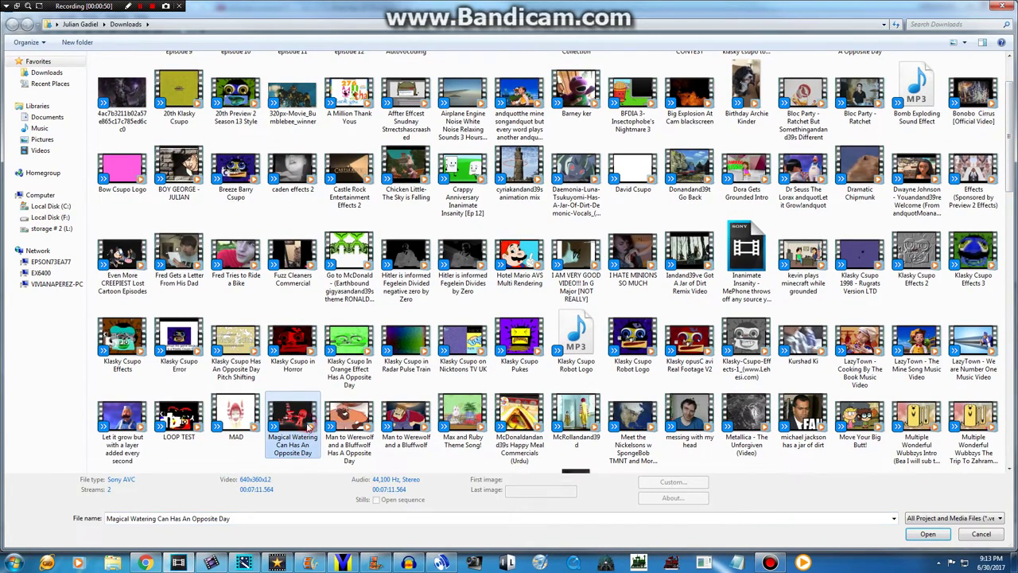
double_click(300, 426)
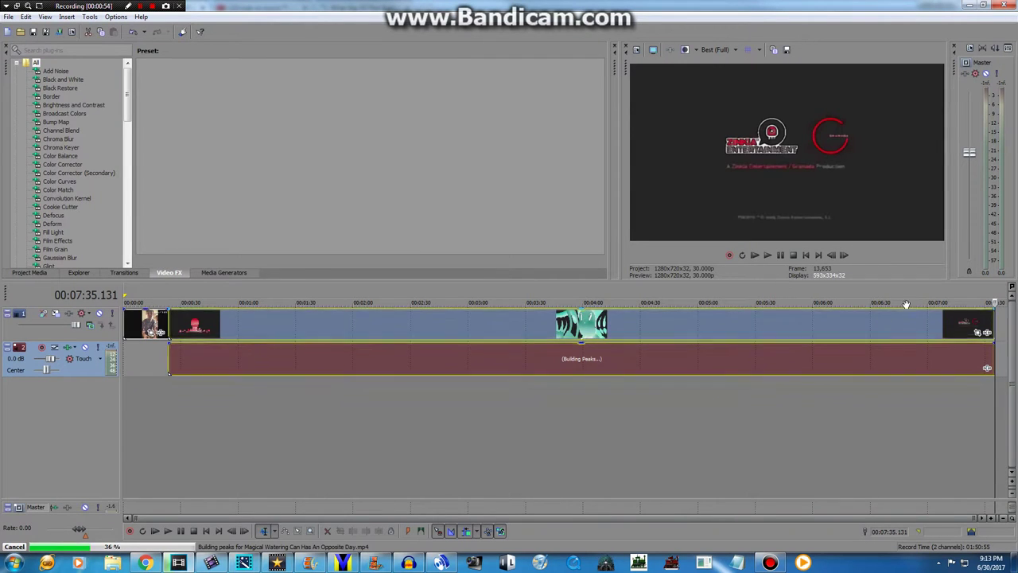
Delete only the video event of the Magical Watering Can clip, keeping its audio
right_click(910, 320)
right_click(595, 326)
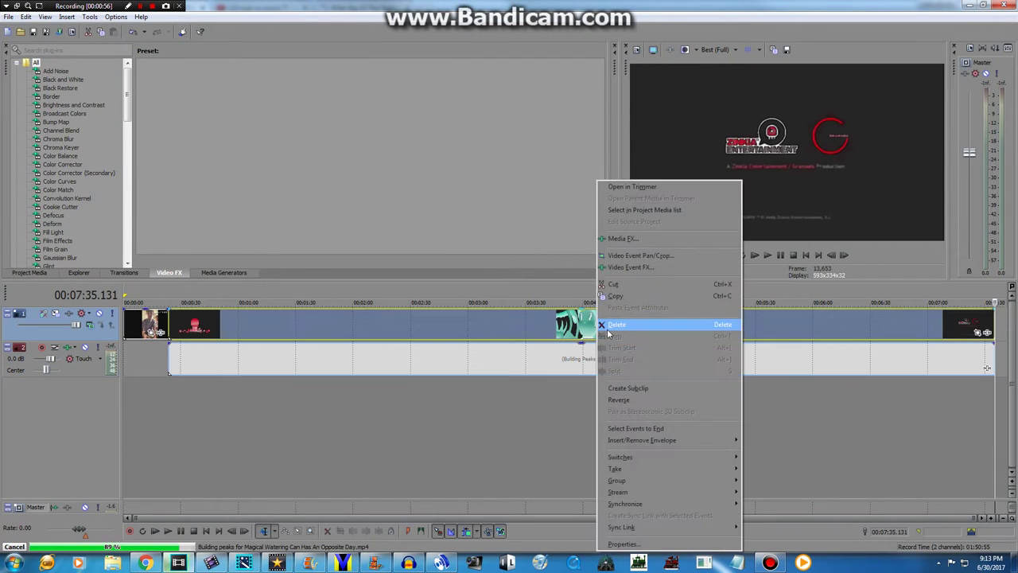
left_click(610, 324)
Move the Magical Watering Can audio to the start of the timeline and trim its end to match the intro video
left_click_drag(292, 360, 165, 377)
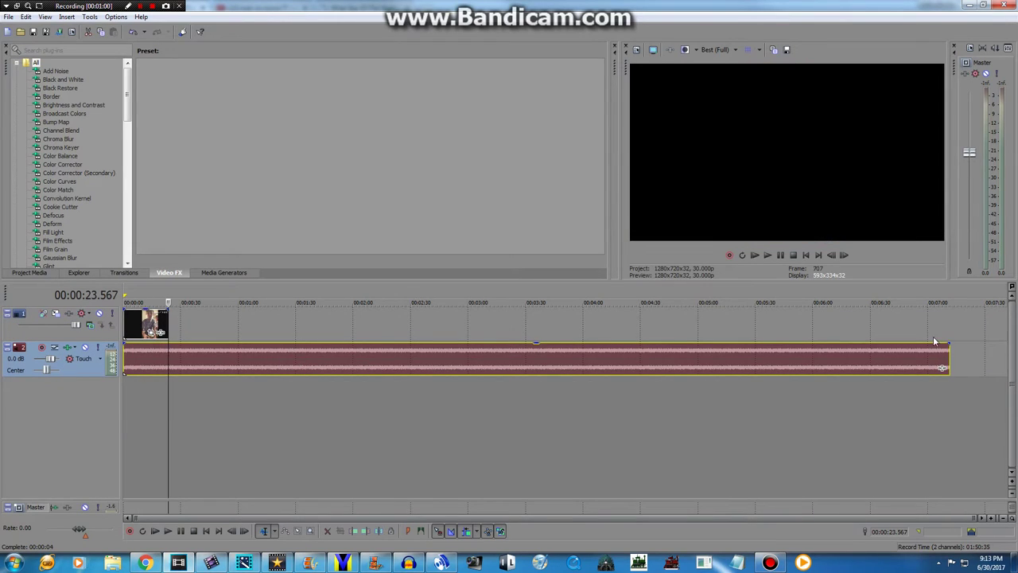
left_click_drag(947, 354, 163, 366)
key("ctrl+Home")
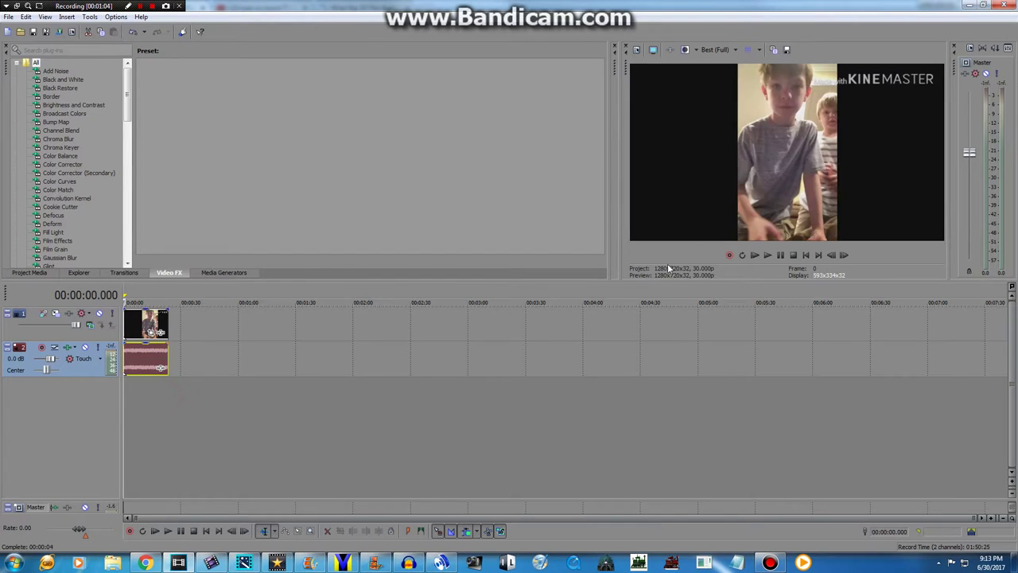
Apply the default preset of the Invert video effect to the intro clip and briefly preview the result
left_click_drag(126, 109, 125, 151)
left_click(51, 206)
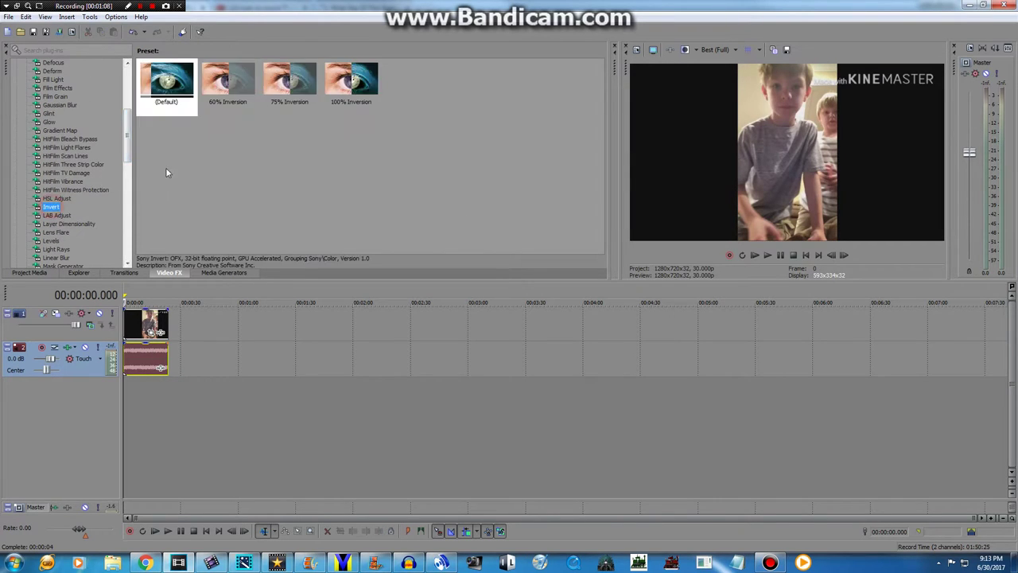
left_click_drag(167, 86, 147, 326)
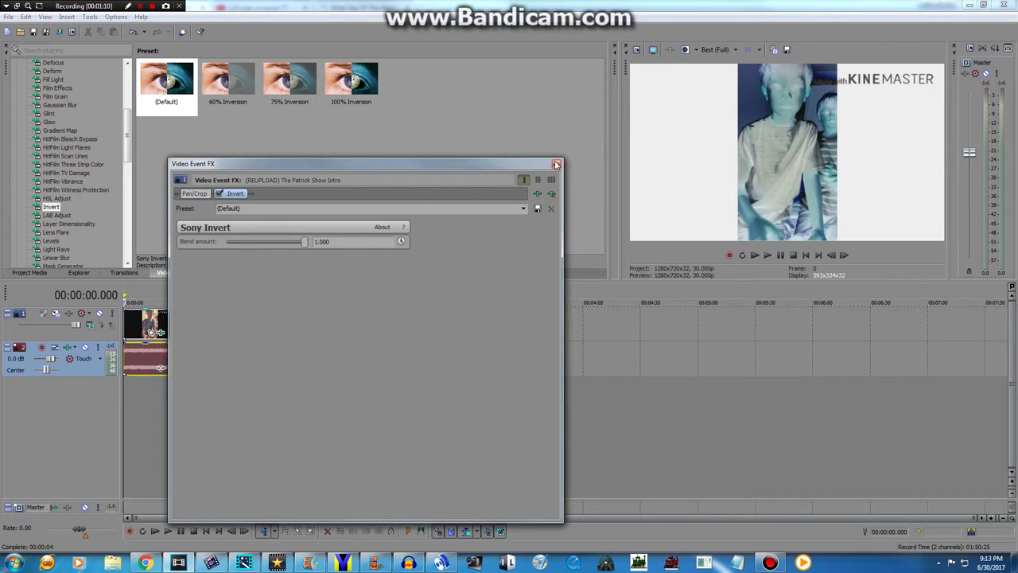
left_click(555, 165)
left_click(767, 255)
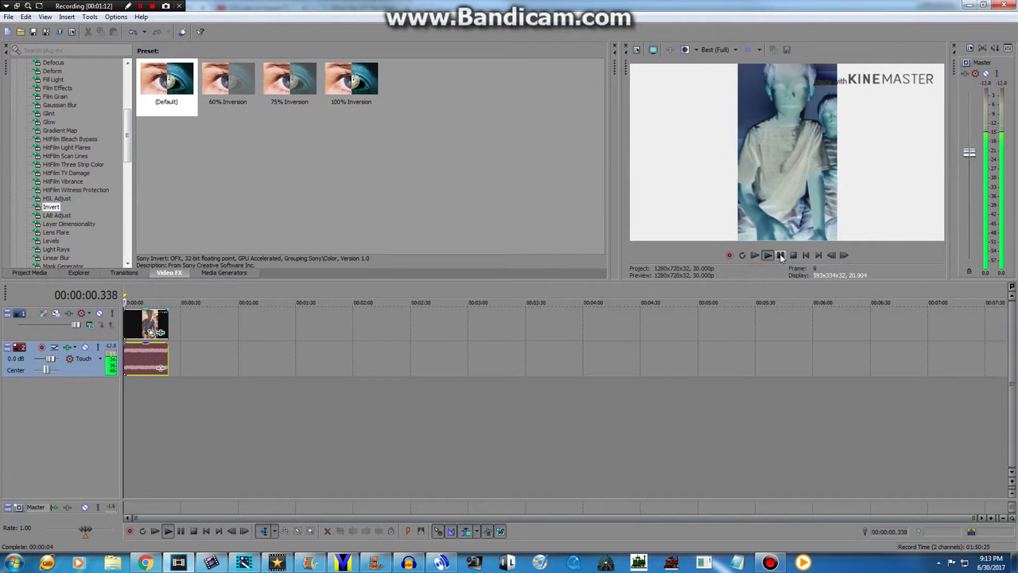
left_click(792, 254)
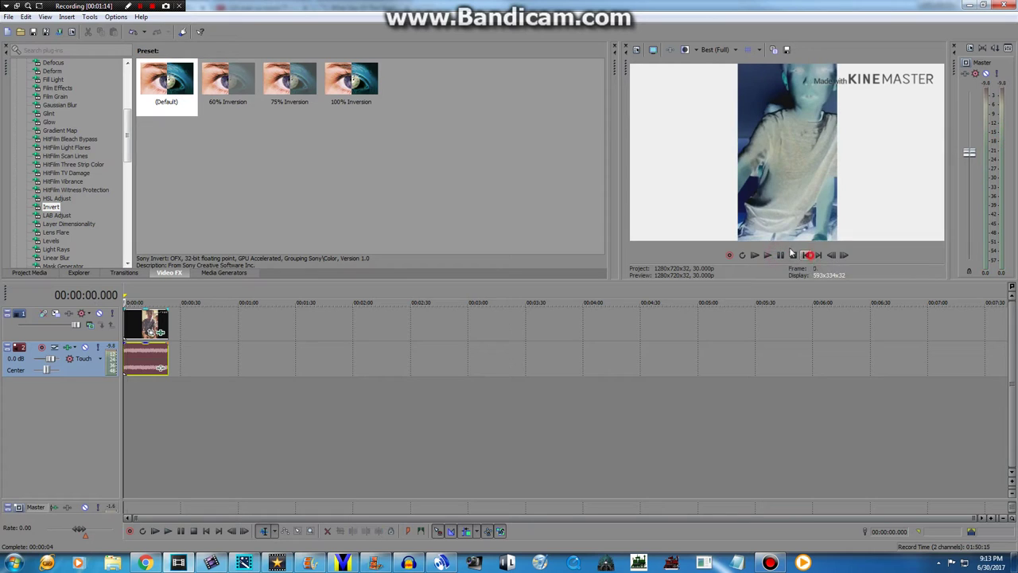
Render the project as Untitled.wmv with the Windows Media Video V11 template 8 Mbps HD 1080-30p
left_click(8, 17)
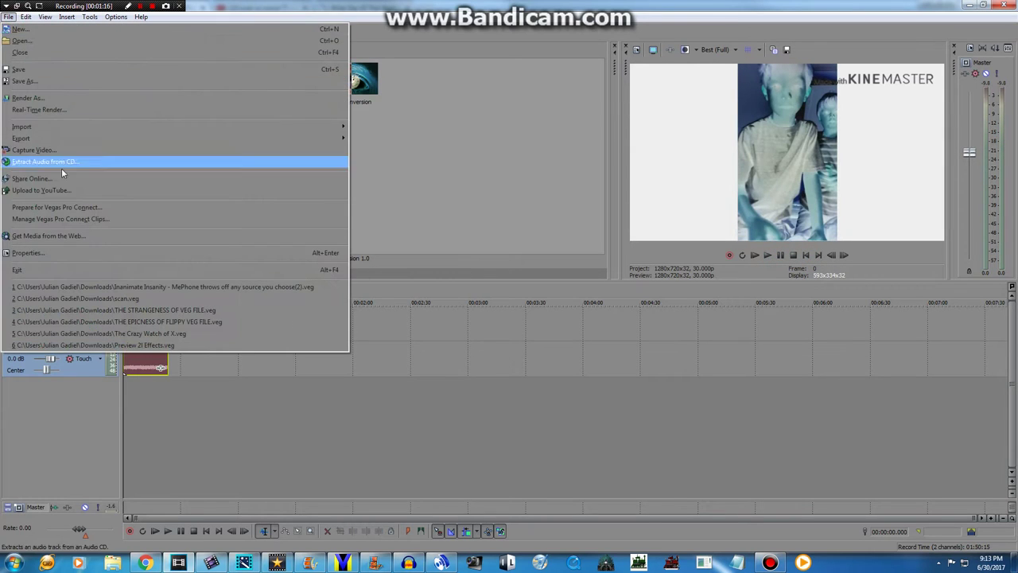
left_click(49, 97)
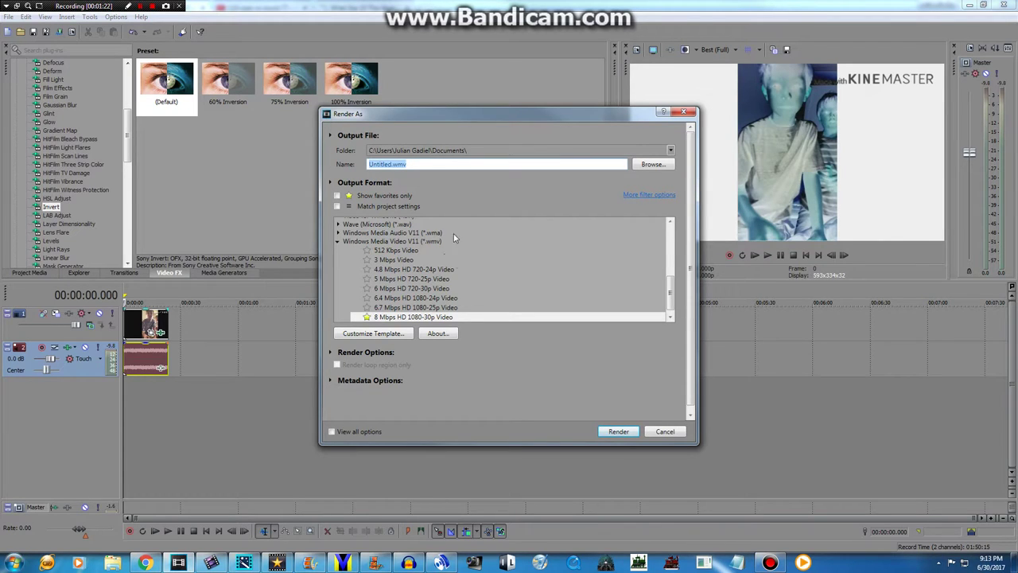
left_click(620, 430)
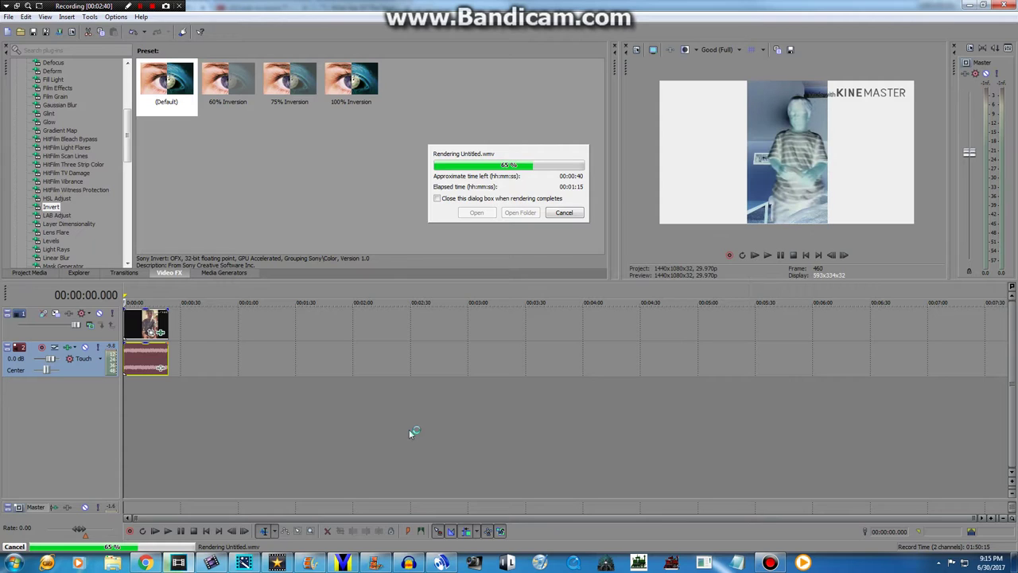
Handwrite "LET'S TAKE A BRAKE SHALL WE" in red across the screen with the recorder's pen, and leave drawing mode
left_click(128, 6)
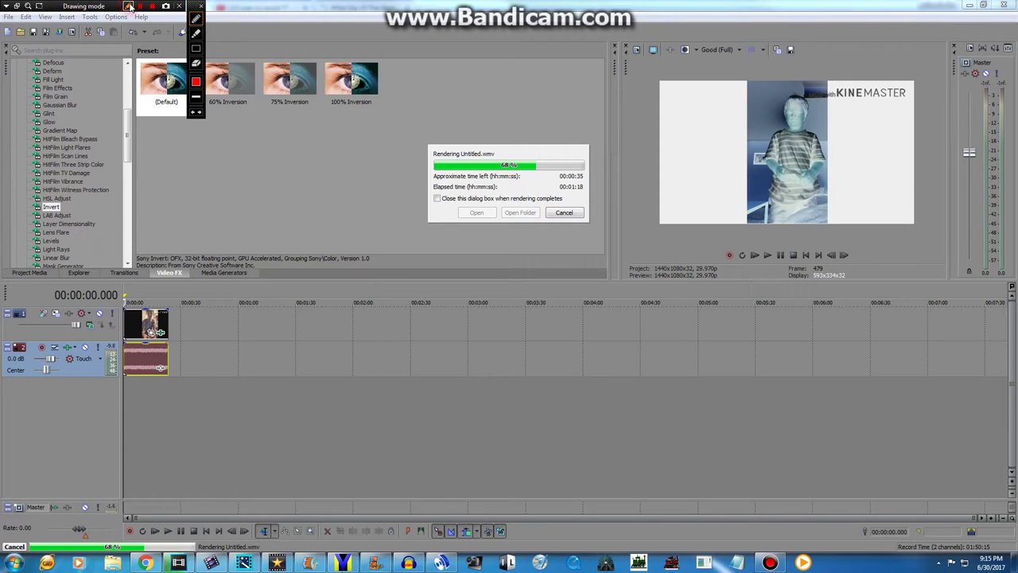
left_click(197, 14)
mouse_move(211, 236)
left_mouse_down()
mouse_move(207, 277)
mouse_move(237, 272)
left_mouse_up()
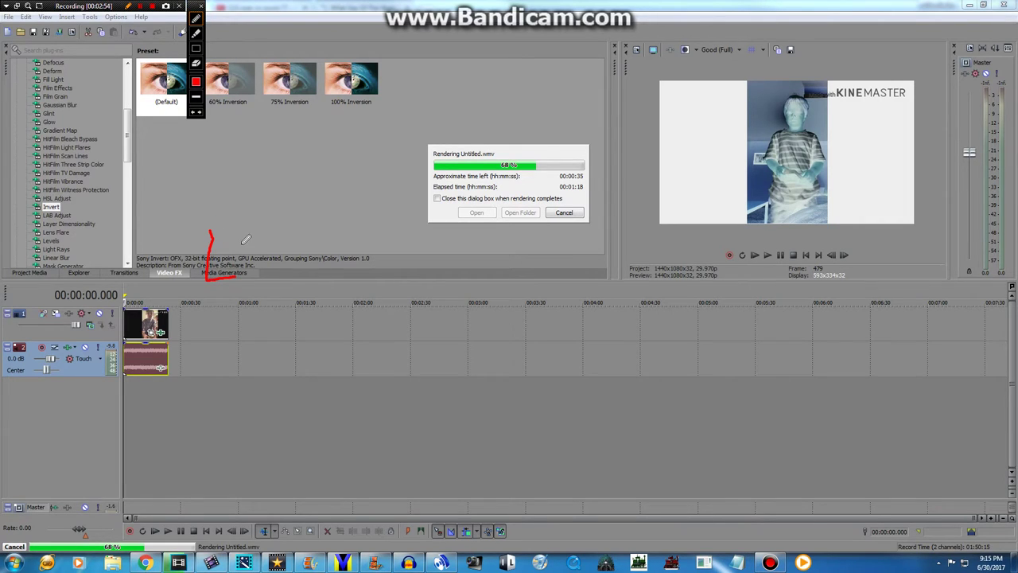
left_click_drag(248, 233, 249, 284)
mouse_move(247, 236)
left_mouse_down()
mouse_move(258, 257)
mouse_move(272, 254)
mouse_move(249, 279)
mouse_move(280, 279)
left_mouse_up()
mouse_move(288, 232)
left_mouse_down()
mouse_move(316, 230)
mouse_move(300, 245)
mouse_move(304, 279)
left_mouse_up()
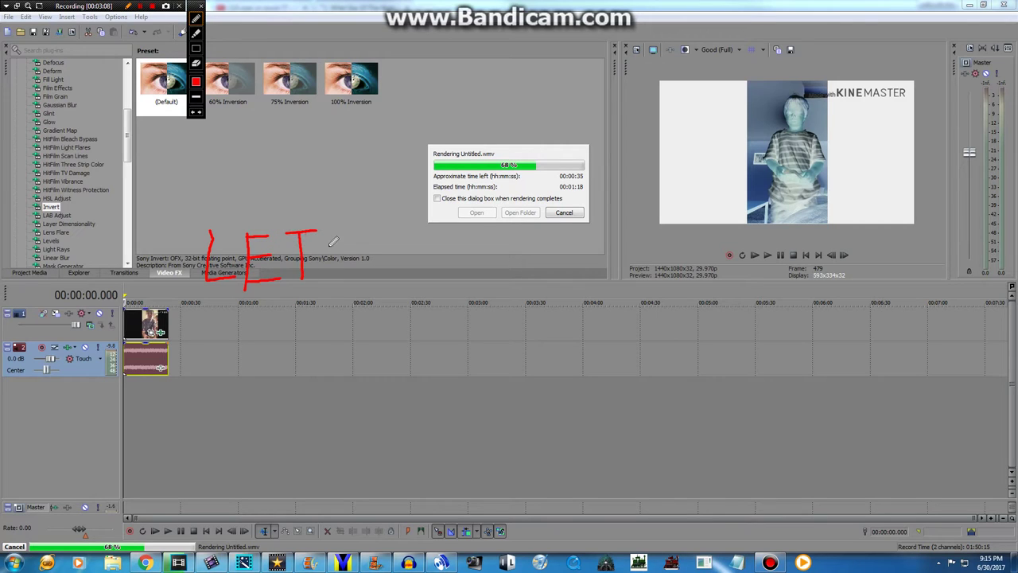
mouse_move(326, 229)
left_mouse_down()
mouse_move(329, 243)
mouse_move(340, 229)
left_mouse_up()
mouse_move(362, 230)
left_mouse_down()
mouse_move(371, 232)
mouse_move(349, 243)
mouse_move(367, 256)
mouse_move(350, 271)
left_mouse_up()
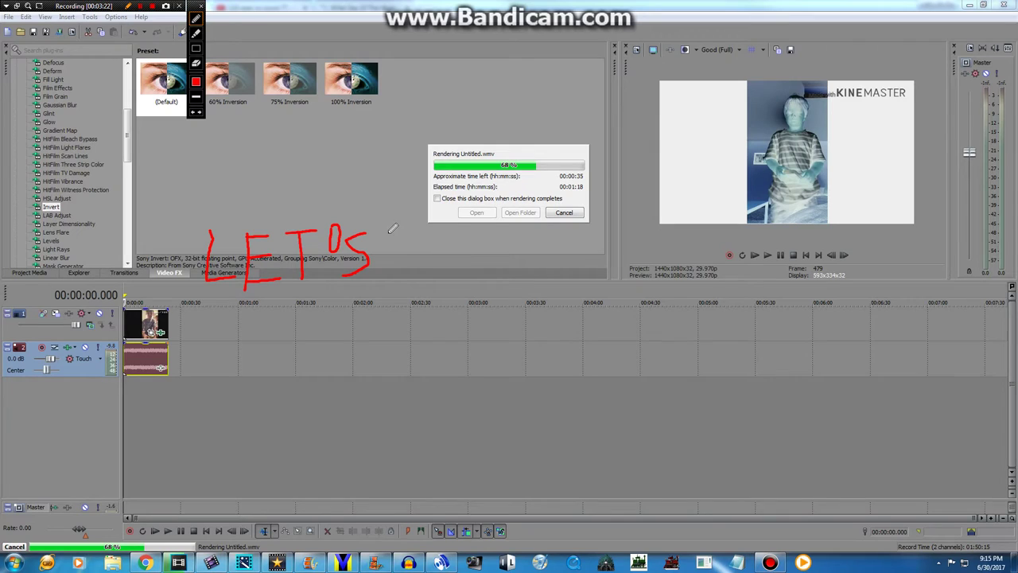
mouse_move(389, 232)
left_mouse_down()
mouse_move(416, 231)
mouse_move(402, 268)
mouse_move(432, 238)
mouse_move(442, 277)
left_mouse_up()
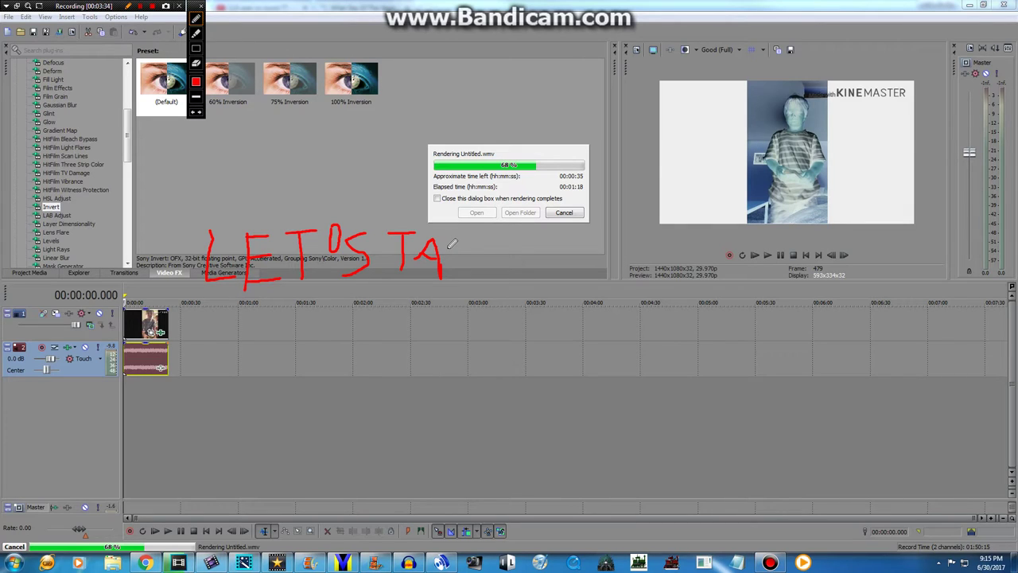
left_click_drag(451, 245, 458, 269)
mouse_move(460, 277)
left_mouse_down()
mouse_move(464, 247)
mouse_move(474, 263)
left_mouse_up()
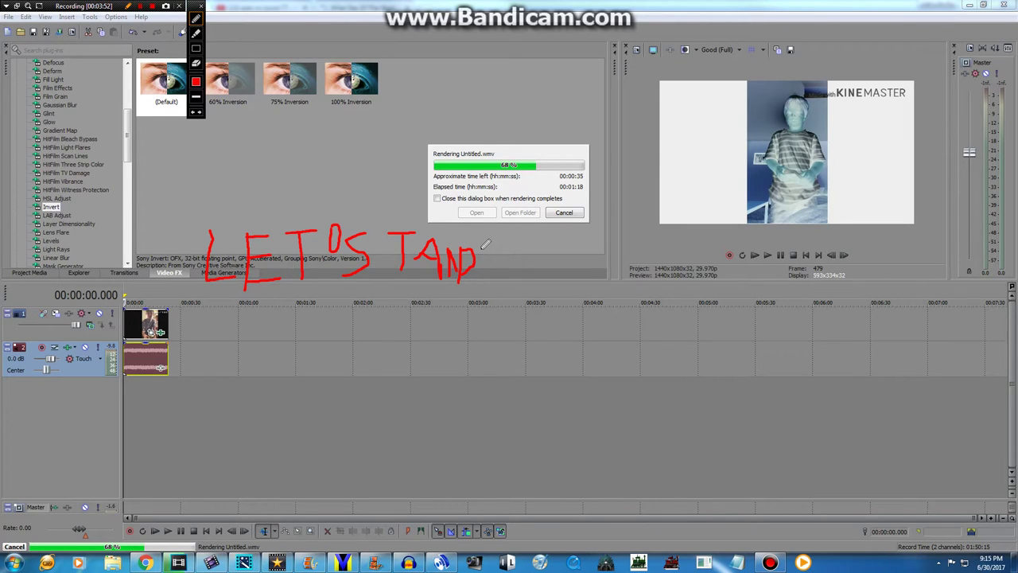
left_click_drag(483, 240, 482, 288)
mouse_move(477, 249)
left_mouse_down()
mouse_move(515, 259)
mouse_move(514, 280)
left_mouse_up()
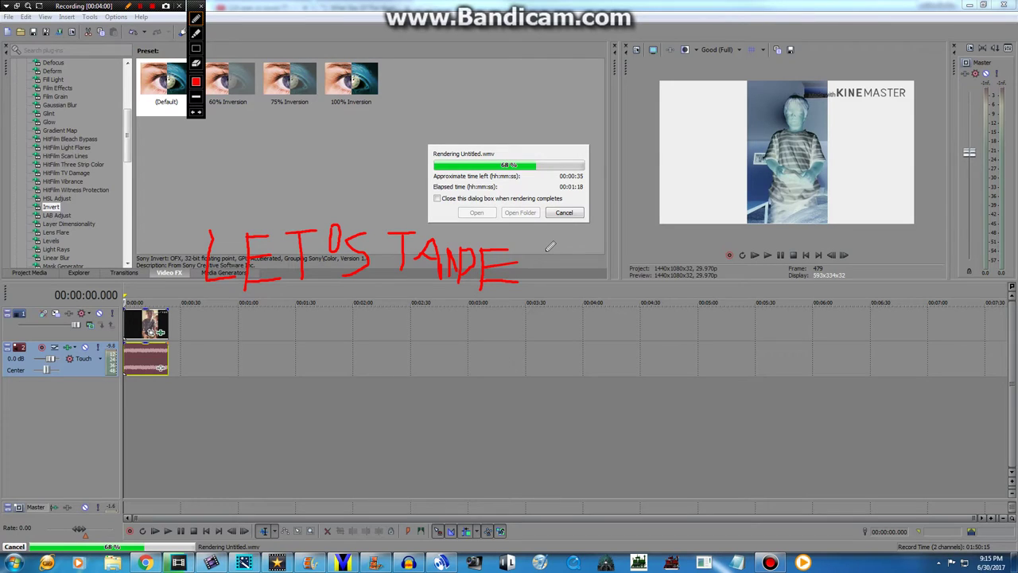
mouse_move(548, 244)
left_mouse_down()
mouse_move(561, 276)
mouse_move(551, 263)
mouse_move(585, 265)
mouse_move(584, 288)
mouse_move(588, 255)
mouse_move(604, 264)
mouse_move(587, 284)
left_mouse_up()
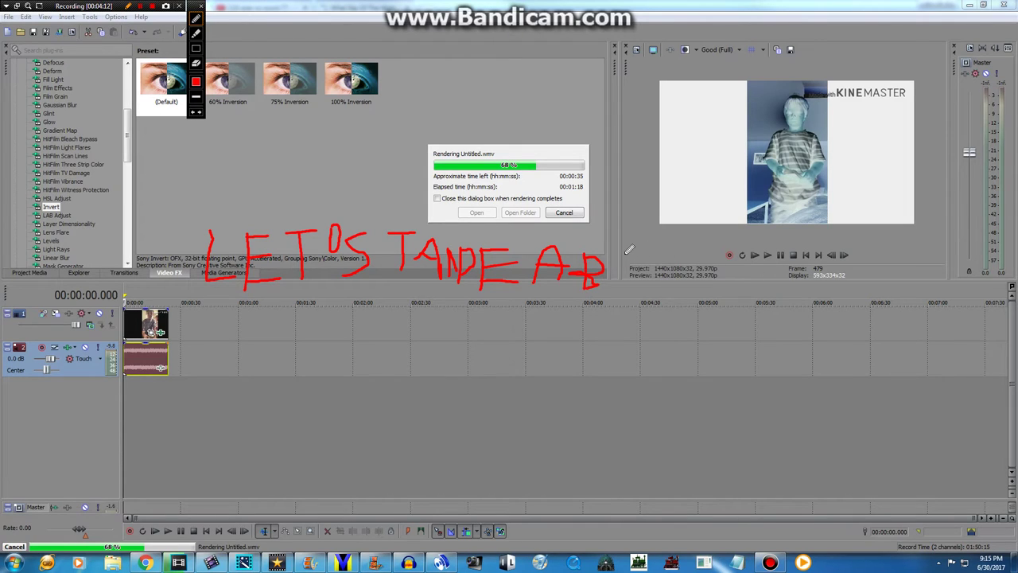
left_click_drag(629, 252, 627, 307)
mouse_move(628, 252)
left_mouse_down()
mouse_move(652, 274)
mouse_move(629, 286)
mouse_move(648, 304)
left_mouse_up()
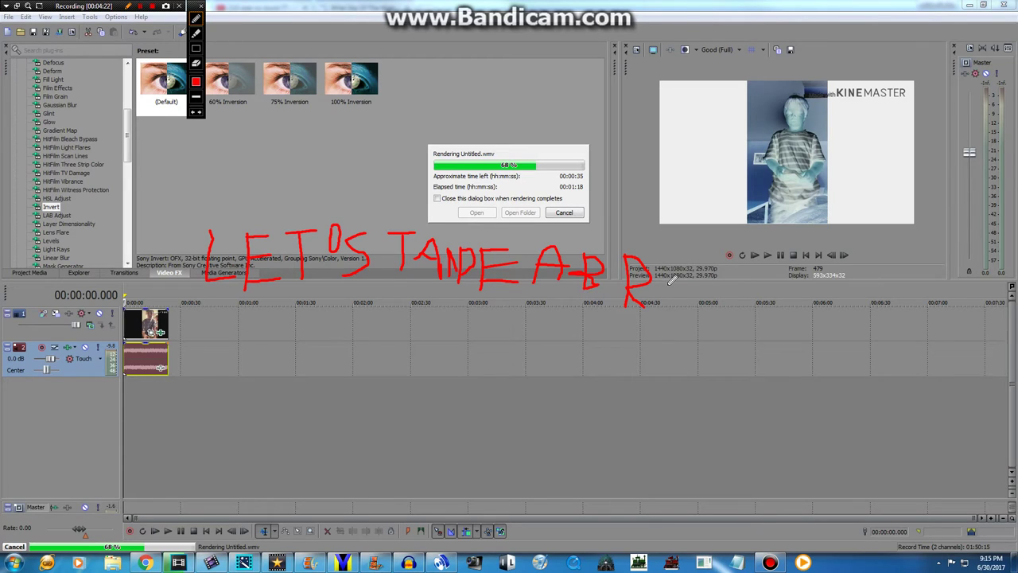
left_click_drag(653, 273, 662, 284)
mouse_move(670, 269)
left_mouse_down()
mouse_move(657, 298)
mouse_move(679, 283)
mouse_move(682, 294)
mouse_move(674, 289)
left_mouse_up()
left_click_drag(691, 269, 698, 319)
mouse_move(719, 267)
left_mouse_down()
mouse_move(698, 301)
mouse_move(716, 315)
left_mouse_up()
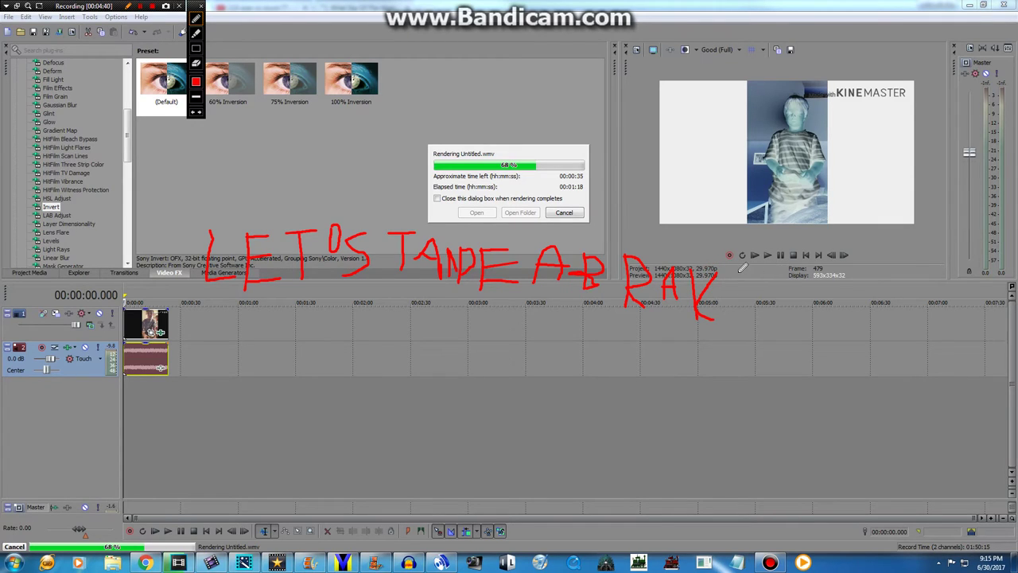
left_click_drag(740, 272, 738, 326)
mouse_move(730, 275)
left_mouse_down()
mouse_move(767, 277)
mouse_move(767, 303)
mouse_move(738, 324)
mouse_move(769, 315)
left_mouse_up()
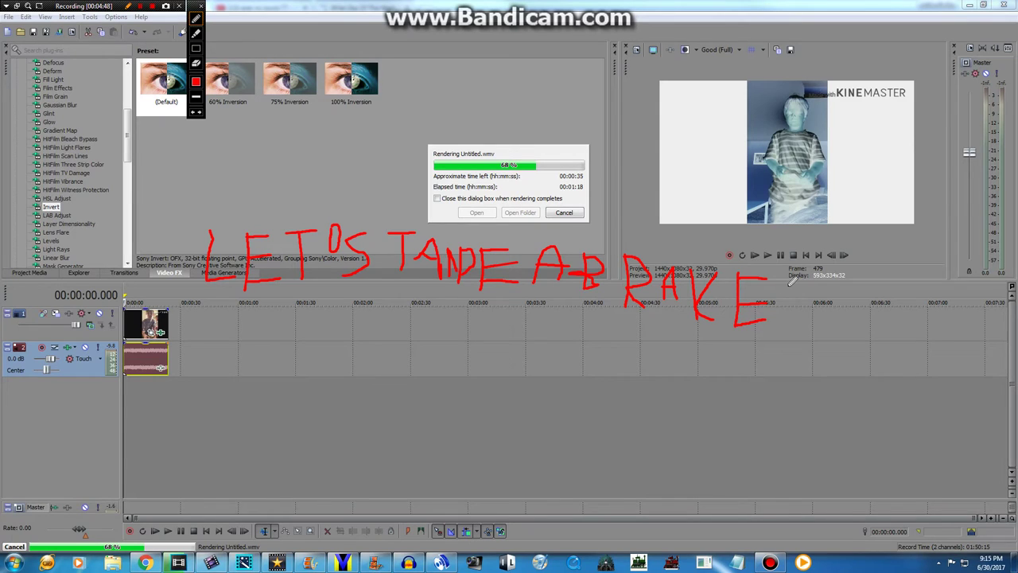
left_click_drag(813, 280, 787, 287)
mouse_move(786, 288)
left_mouse_down()
mouse_move(811, 299)
mouse_move(777, 320)
left_mouse_up()
mouse_move(827, 274)
left_mouse_down()
mouse_move(829, 331)
mouse_move(845, 291)
mouse_move(844, 332)
mouse_move(847, 301)
mouse_move(861, 296)
left_mouse_up()
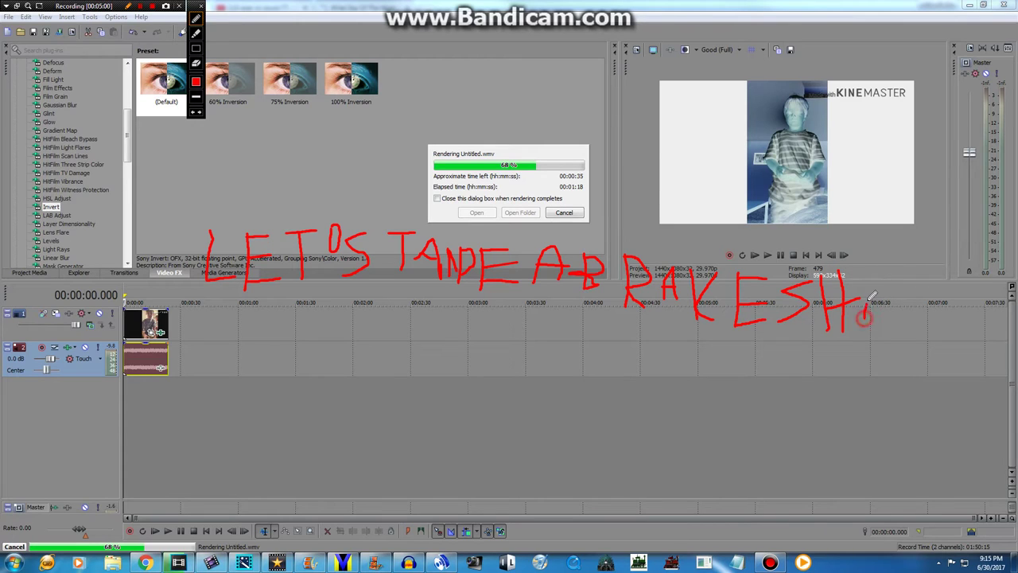
mouse_move(865, 319)
left_mouse_down()
mouse_move(877, 282)
mouse_move(880, 311)
mouse_move(866, 306)
mouse_move(885, 300)
mouse_move(896, 279)
mouse_move(912, 311)
left_mouse_up()
mouse_move(924, 268)
left_mouse_down()
mouse_move(926, 315)
mouse_move(950, 311)
left_mouse_up()
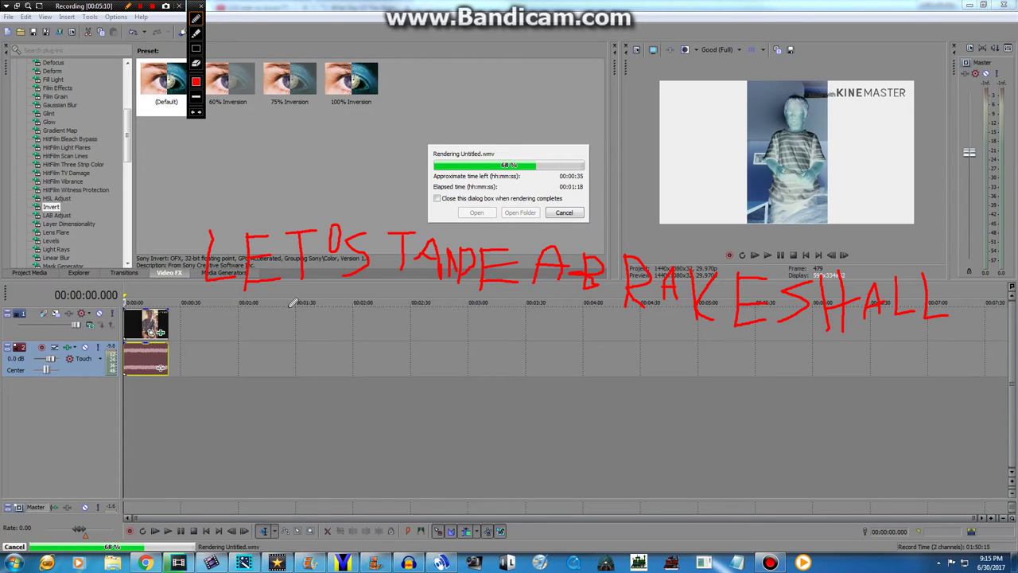
left_click_drag(281, 310, 282, 351)
mouse_move(279, 354)
left_mouse_down()
mouse_move(309, 334)
mouse_move(311, 370)
mouse_move(350, 339)
mouse_move(370, 381)
left_mouse_up()
mouse_move(361, 335)
left_mouse_down()
mouse_move(395, 331)
mouse_move(401, 354)
mouse_move(386, 373)
mouse_move(402, 366)
left_mouse_up()
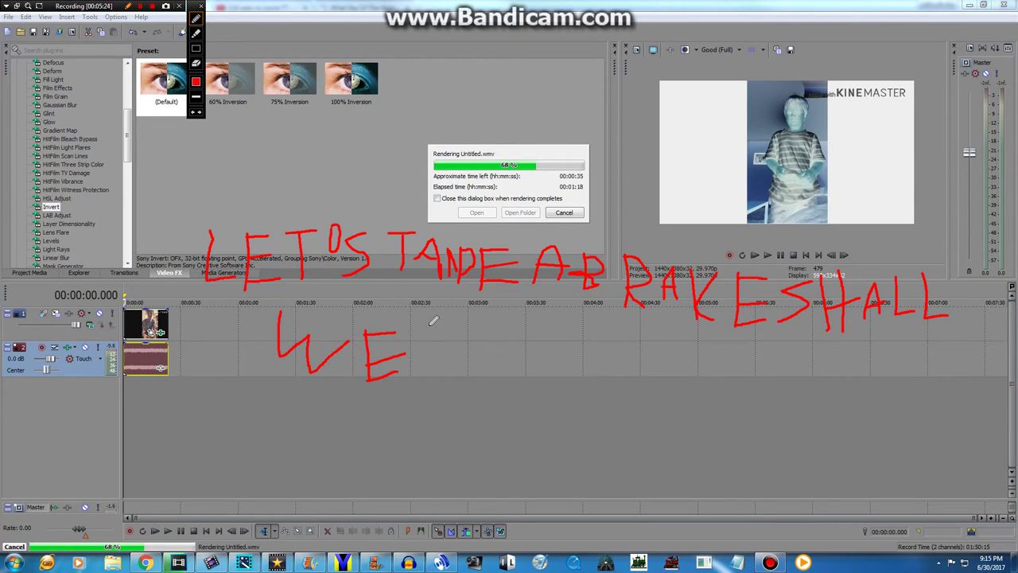
mouse_move(412, 338)
left_mouse_down()
mouse_move(433, 322)
mouse_move(419, 362)
left_mouse_up()
left_click(203, 7)
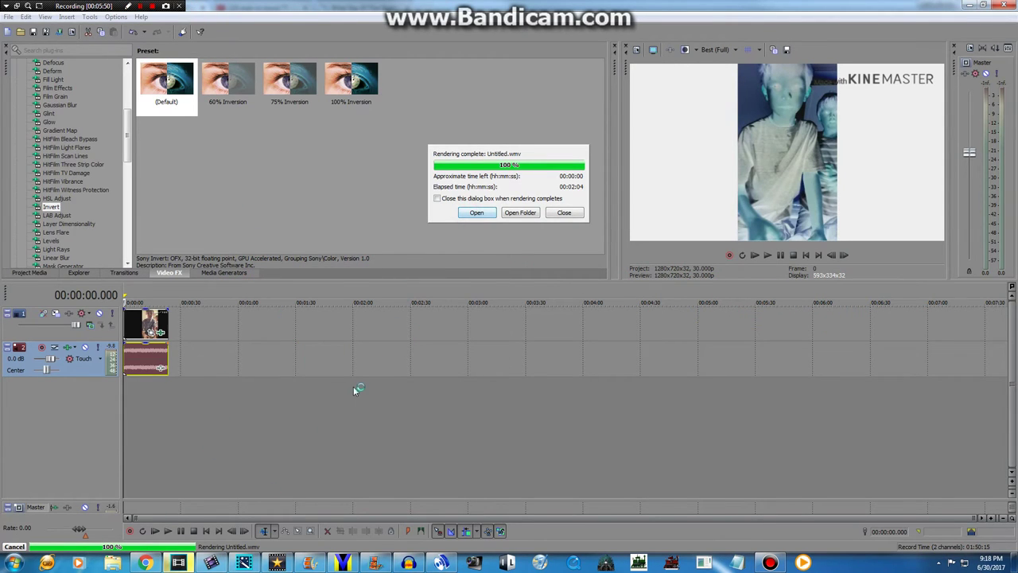
Open the rendered Untitled.wmv from the finished render for playback
key("Return")
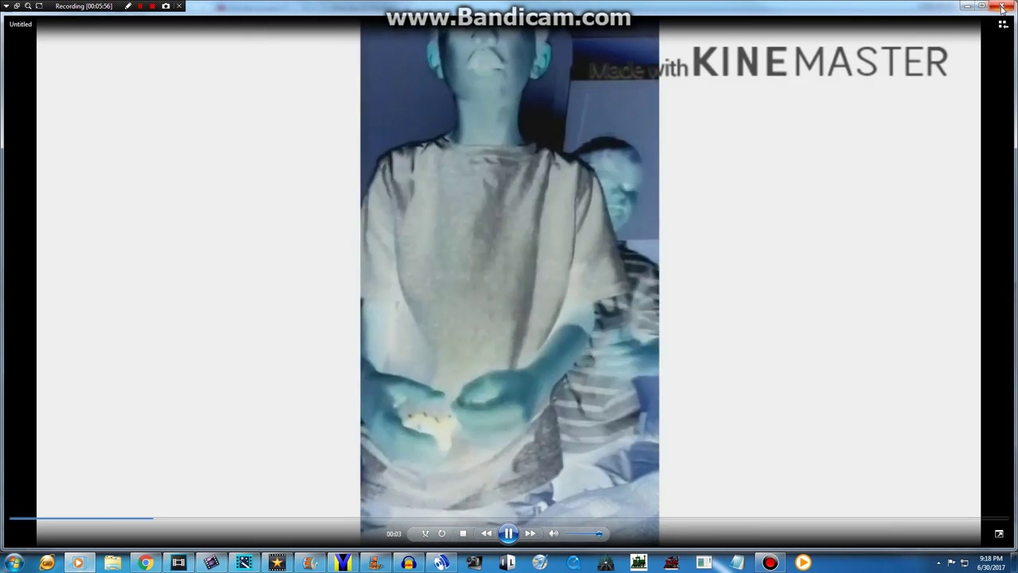
Close the rendered video's playback and switch to Windows Movie Maker
key("alt+F4")
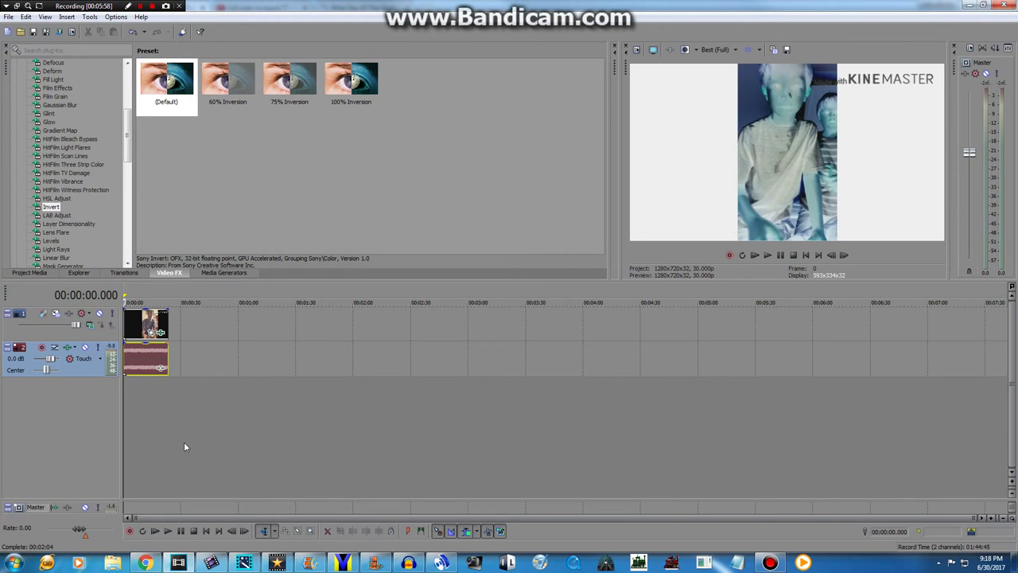
left_click(146, 564)
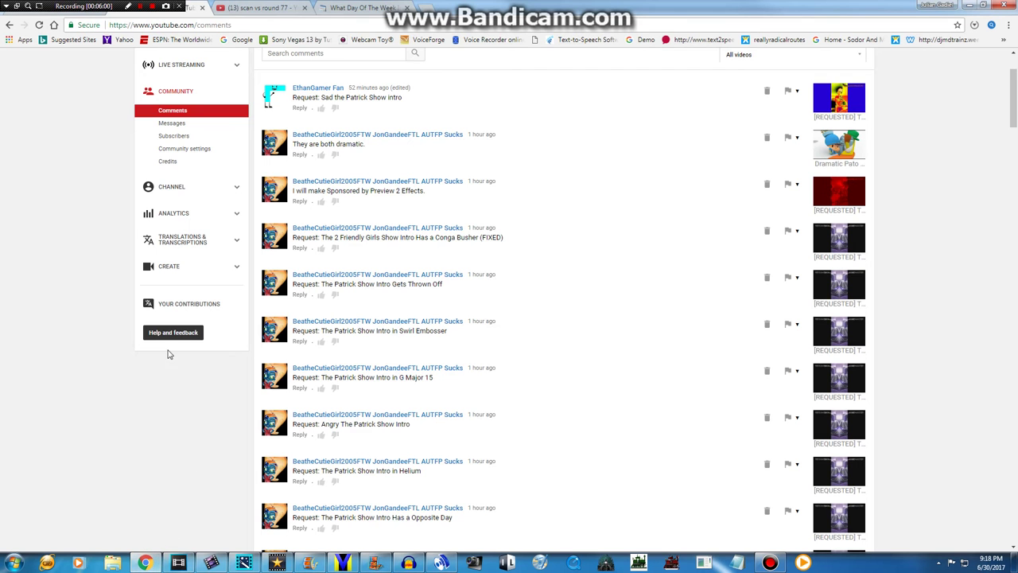
left_click(373, 563)
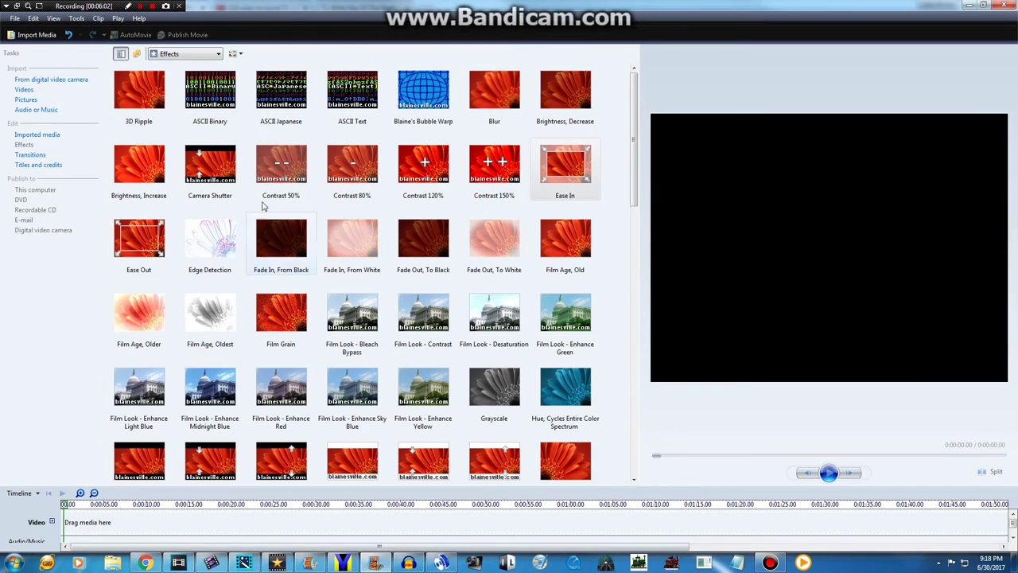
Import the Untitled video from Documents into New Folder (1) and remove the imported clip from that collection
left_click(35, 35)
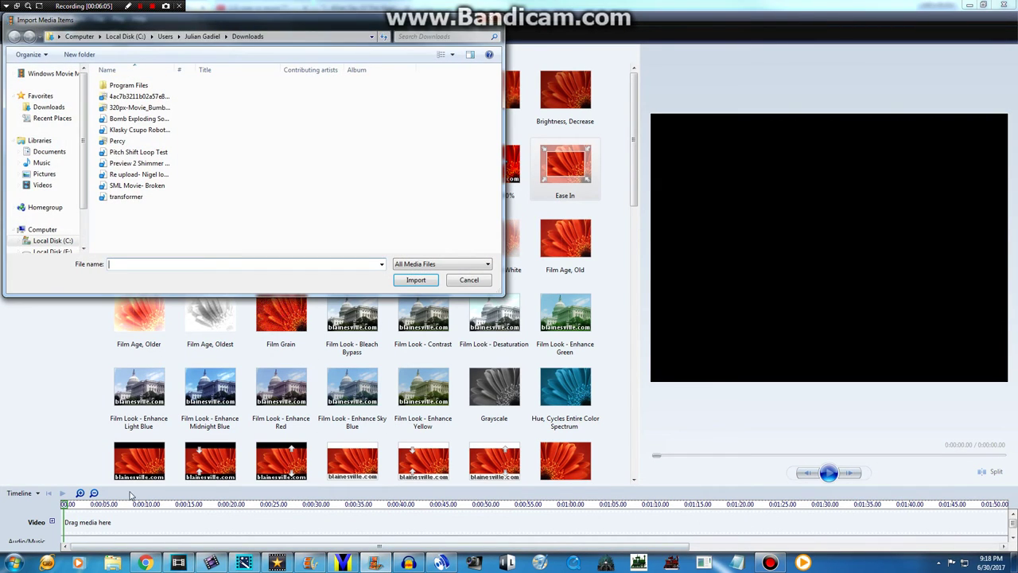
left_click(49, 151)
left_click_drag(494, 137, 490, 232)
double_click(162, 247)
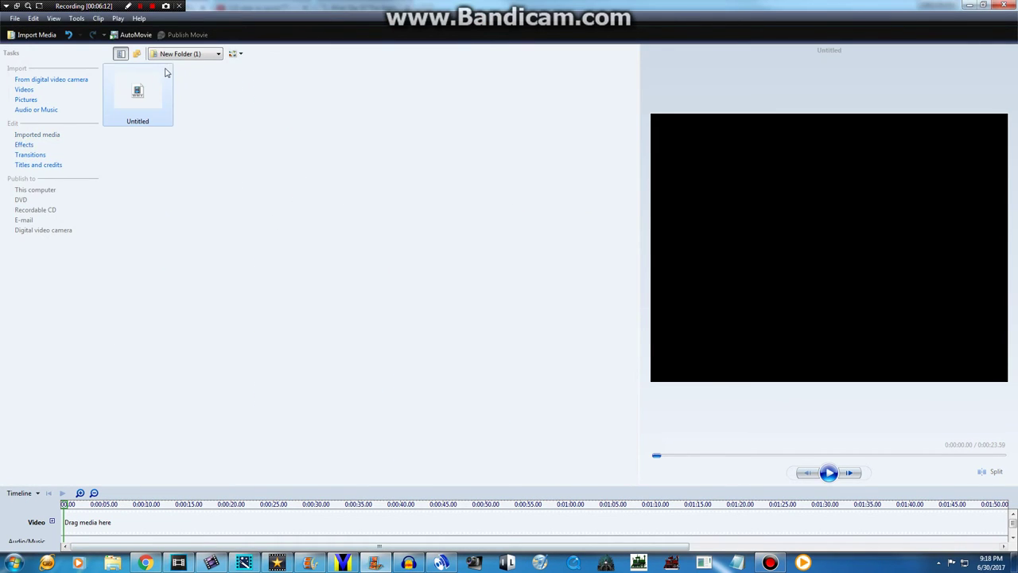
right_click(162, 67)
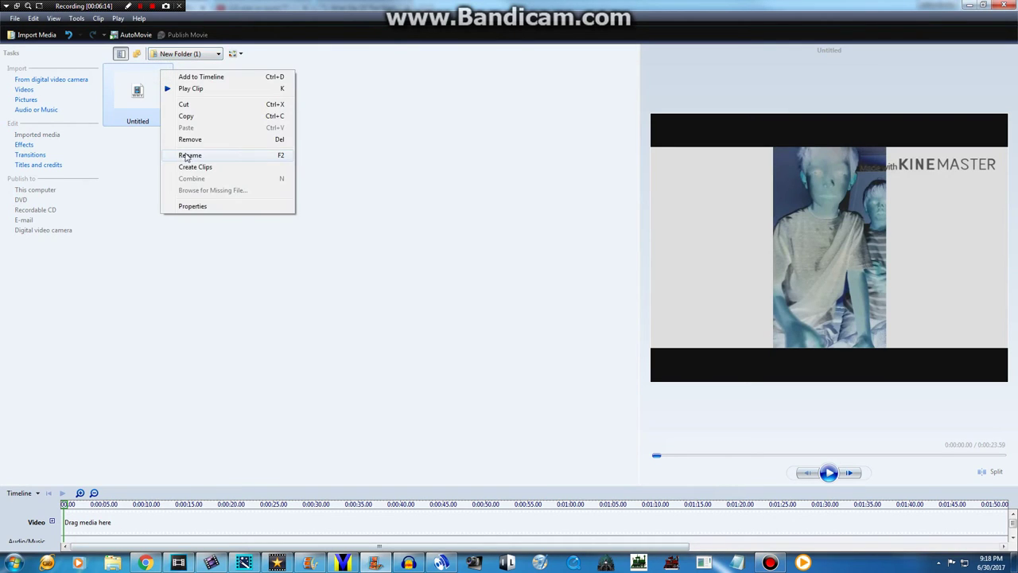
left_click(191, 136)
Import the Untitled video from Documents into Imported media and place it at the start of the timeline's video track
left_click(176, 53)
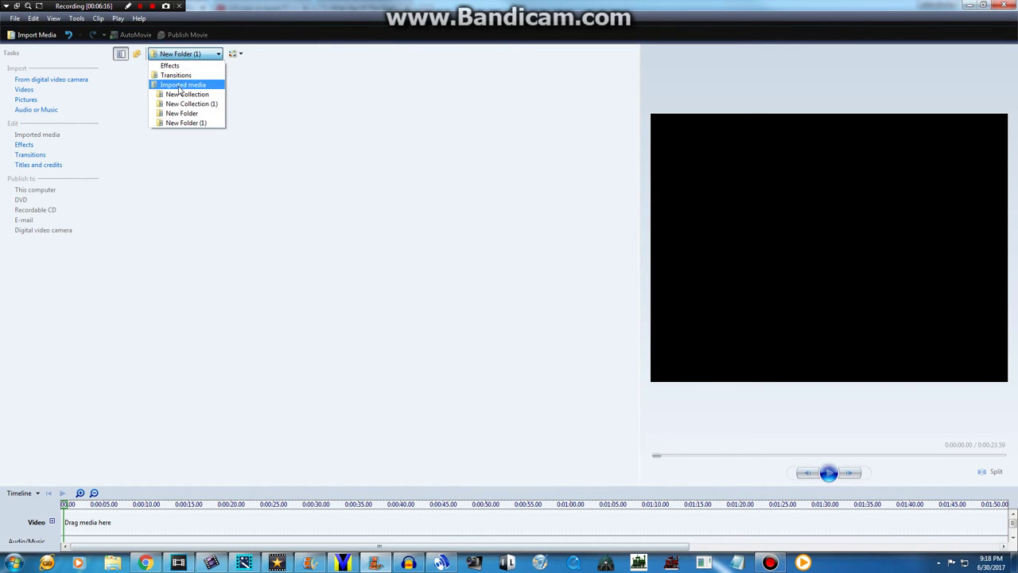
left_click(179, 83)
left_click(33, 34)
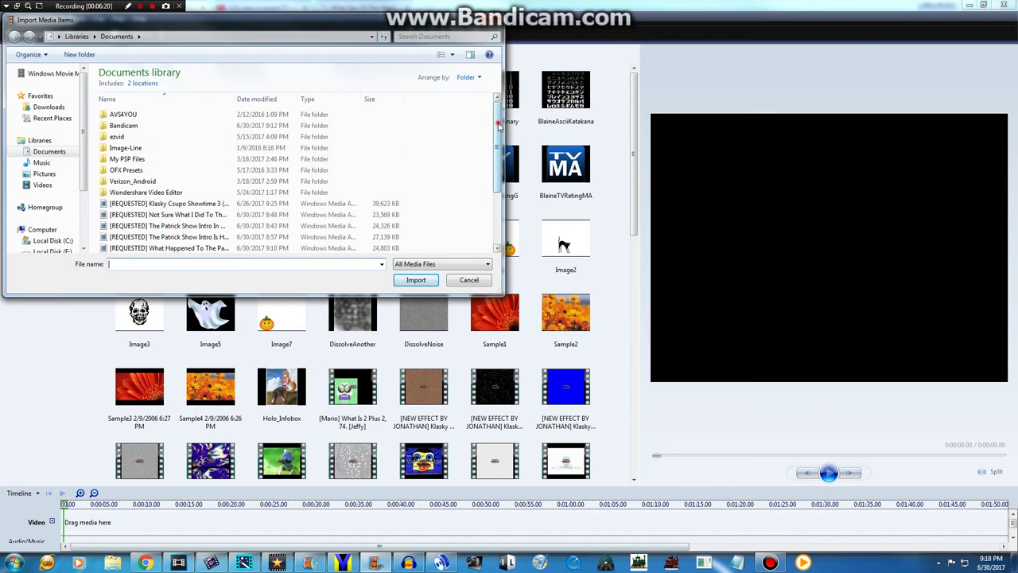
scroll(495, 131, "down", 3)
left_click(199, 236)
double_click(195, 246)
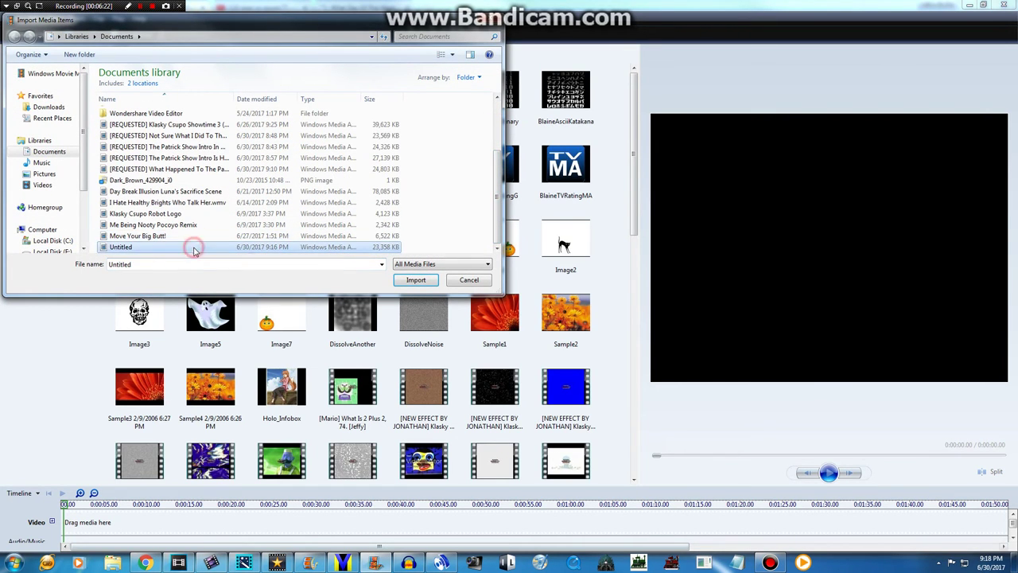
left_click_drag(210, 449, 75, 525)
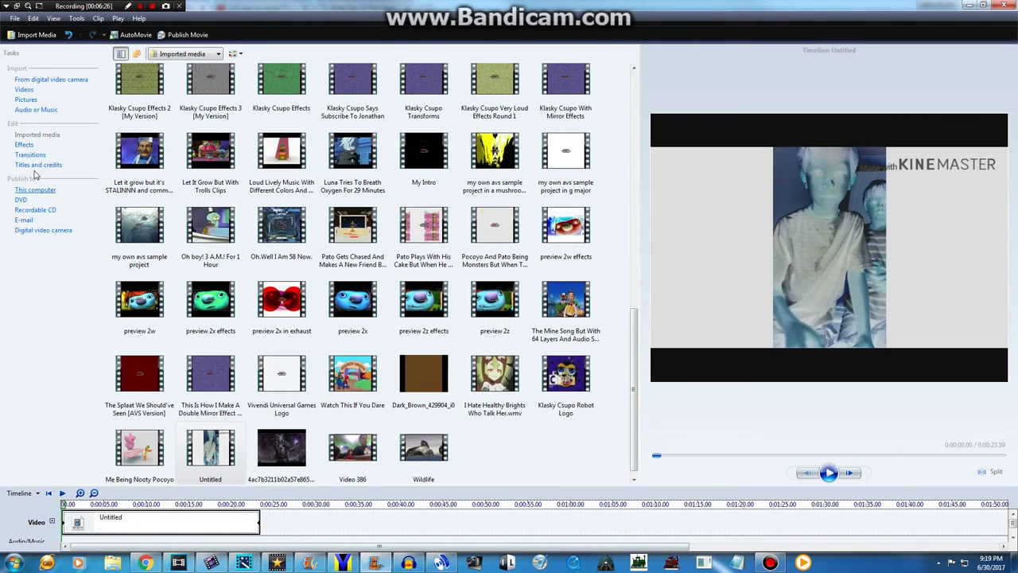
Apply the Hue, Cycles Entire Color Spectrum and Watercolor effects to the Untitled clip on the timeline
left_click(23, 144)
left_click_drag(564, 389, 223, 525)
scroll(598, 191, "down", 10)
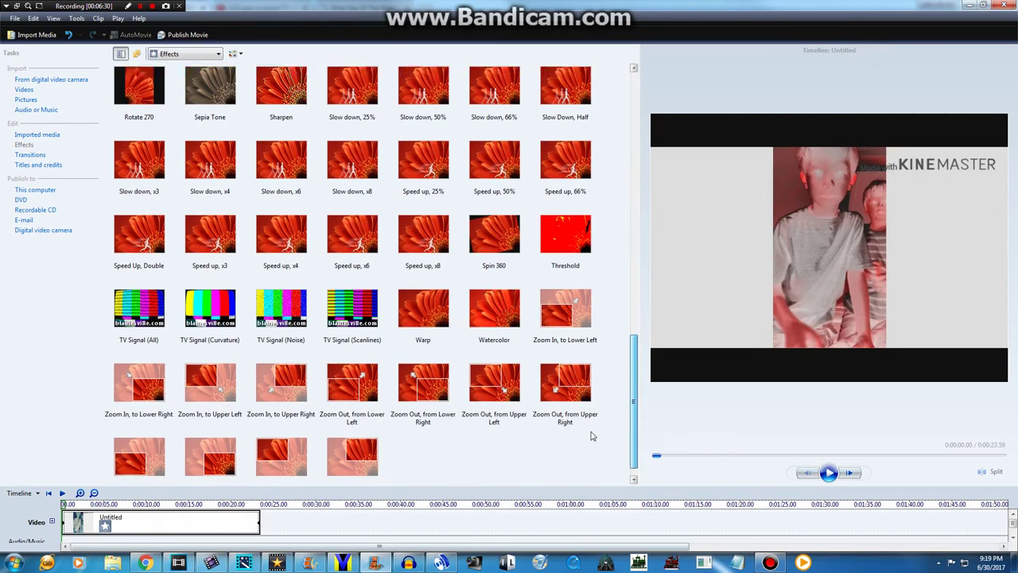
left_click_drag(494, 290, 225, 525)
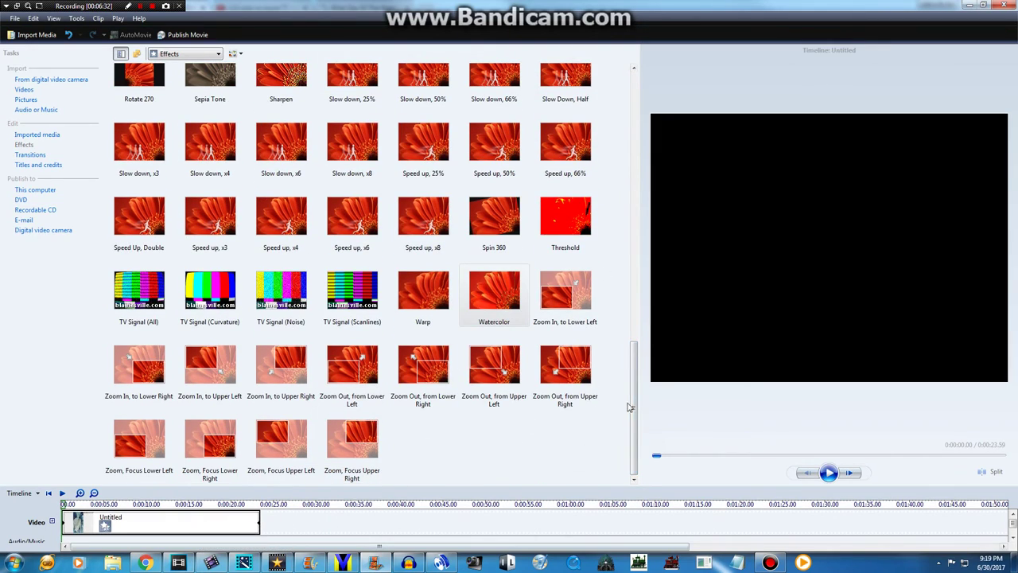
Apply the 3D Ripple effect three times to the Untitled clip and play the timeline to preview it
left_click_drag(634, 407, 632, 72)
left_click_drag(147, 91, 128, 528)
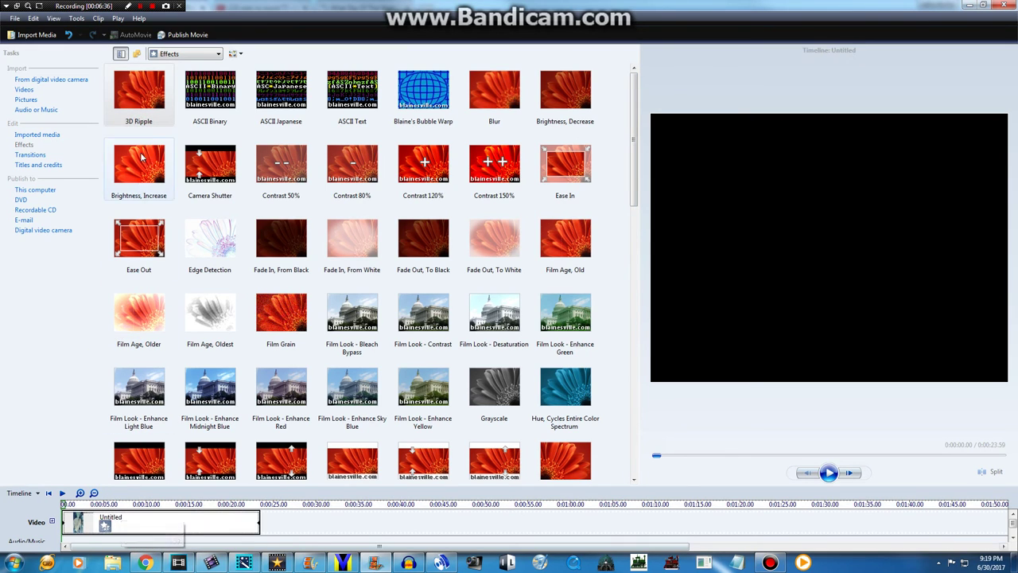
left_click_drag(139, 91, 136, 527)
left_click_drag(140, 92, 147, 522)
left_click(828, 473)
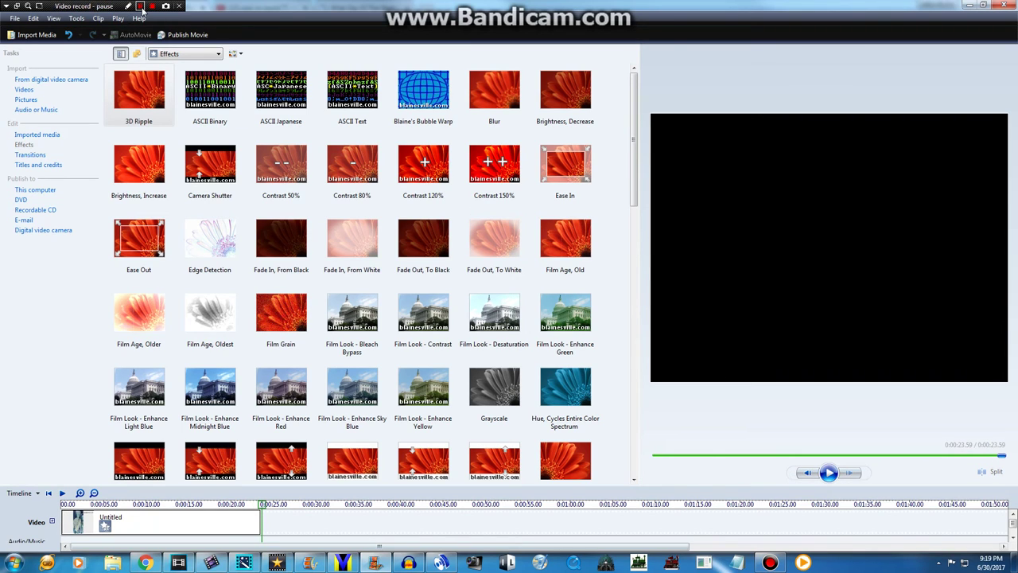
Handwrite "THANKS FOR WATCHING" in red across the screen with the recorder's pen, and leave drawing mode
left_click(128, 5)
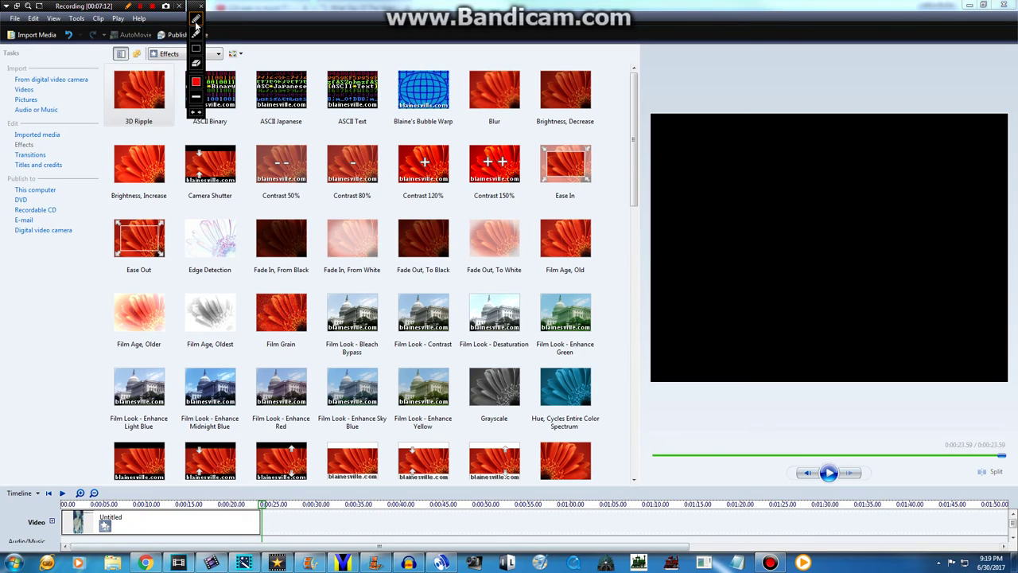
left_click(202, 34)
left_click_drag(215, 168, 212, 227)
left_click_drag(245, 172, 244, 226)
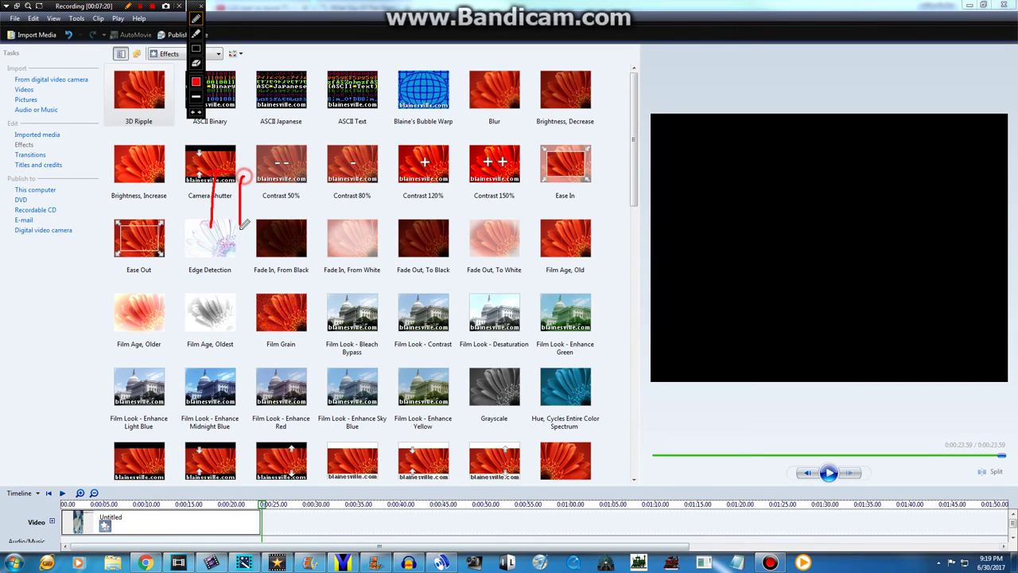
left_click_drag(270, 163, 267, 223)
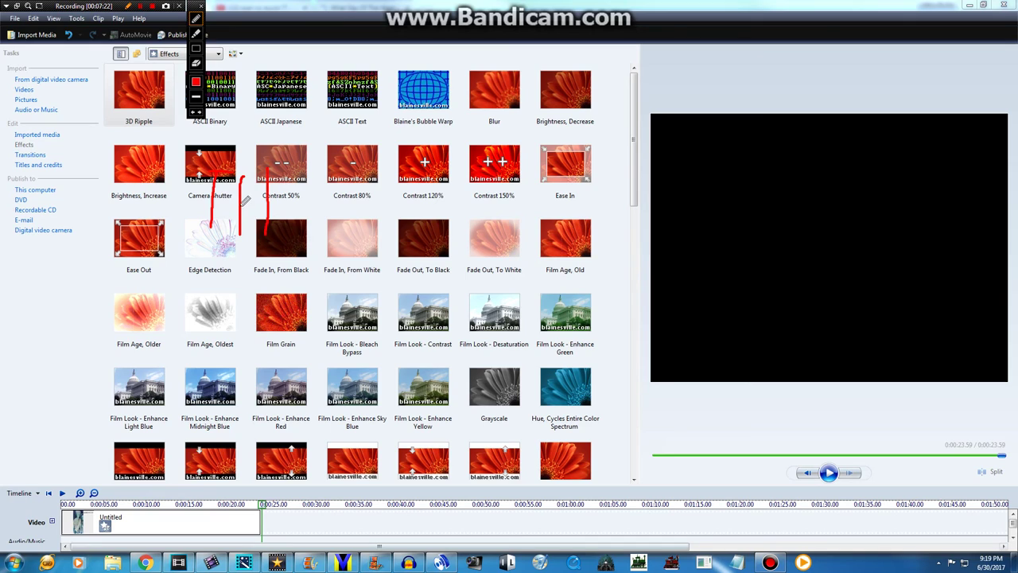
mouse_move(215, 202)
left_mouse_down()
mouse_move(275, 200)
mouse_move(298, 177)
mouse_move(312, 222)
mouse_move(323, 188)
mouse_move(349, 234)
mouse_move(355, 187)
mouse_move(365, 241)
left_mouse_up()
mouse_move(378, 193)
left_mouse_down()
mouse_move(388, 188)
mouse_move(379, 192)
mouse_move(386, 248)
left_mouse_up()
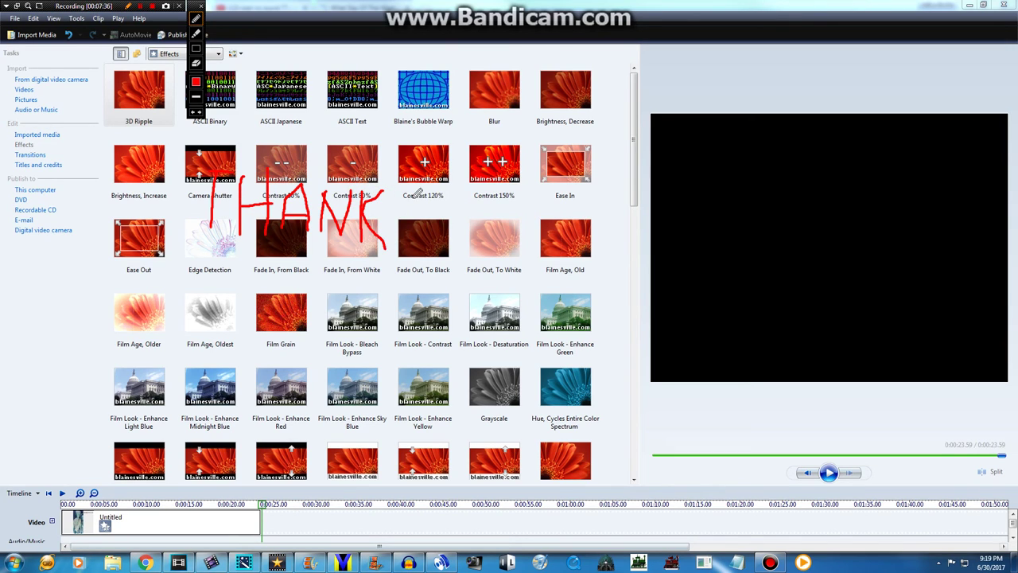
mouse_move(434, 198)
left_mouse_down()
mouse_move(404, 209)
mouse_move(436, 242)
mouse_move(411, 247)
left_mouse_up()
left_click_drag(458, 205, 458, 255)
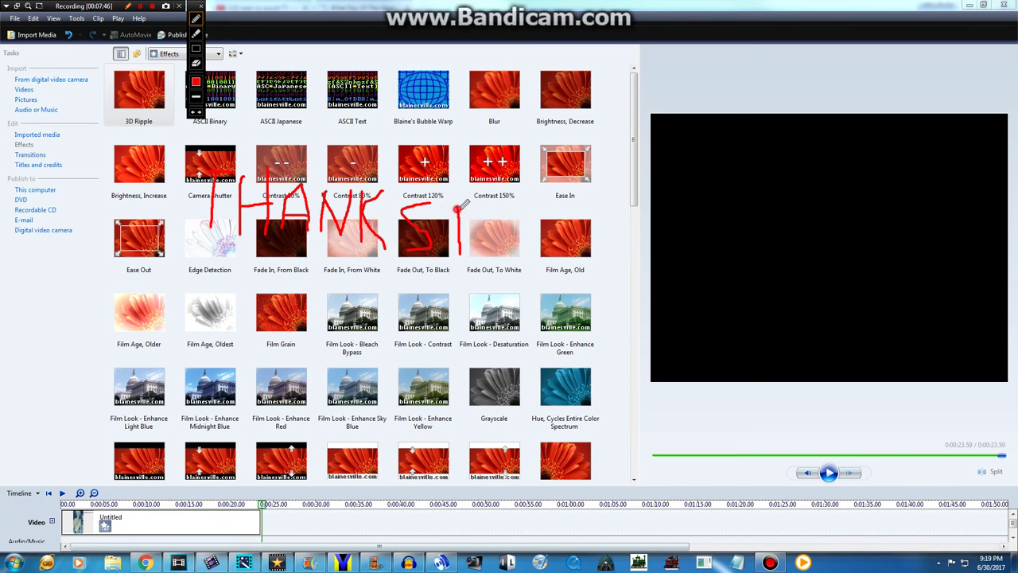
mouse_move(458, 209)
left_mouse_down()
mouse_move(488, 221)
mouse_move(498, 256)
mouse_move(516, 230)
mouse_move(537, 265)
left_mouse_up()
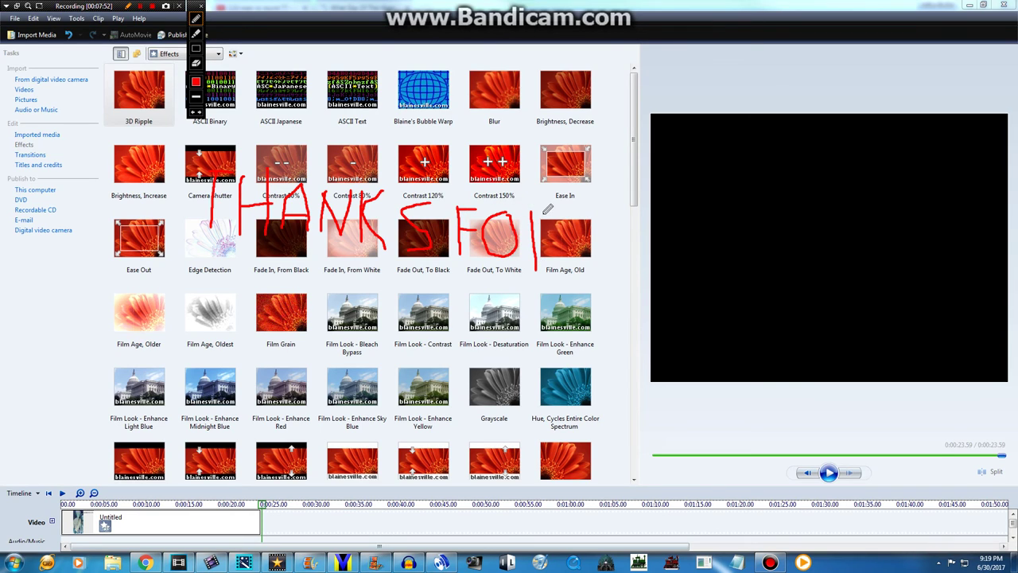
mouse_move(534, 209)
left_mouse_down()
mouse_move(552, 239)
mouse_move(533, 243)
mouse_move(562, 260)
left_mouse_up()
mouse_move(579, 211)
left_mouse_down()
mouse_move(577, 273)
mouse_move(609, 214)
mouse_move(603, 275)
mouse_move(639, 222)
left_mouse_up()
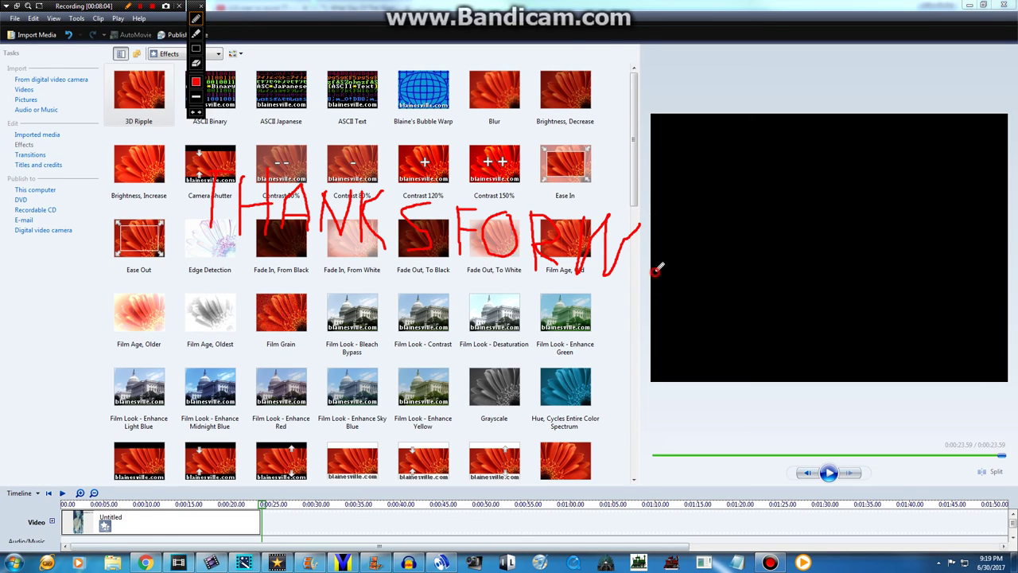
mouse_move(654, 272)
left_mouse_down()
mouse_move(668, 210)
mouse_move(683, 278)
mouse_move(678, 249)
mouse_move(731, 218)
mouse_move(716, 271)
left_mouse_up()
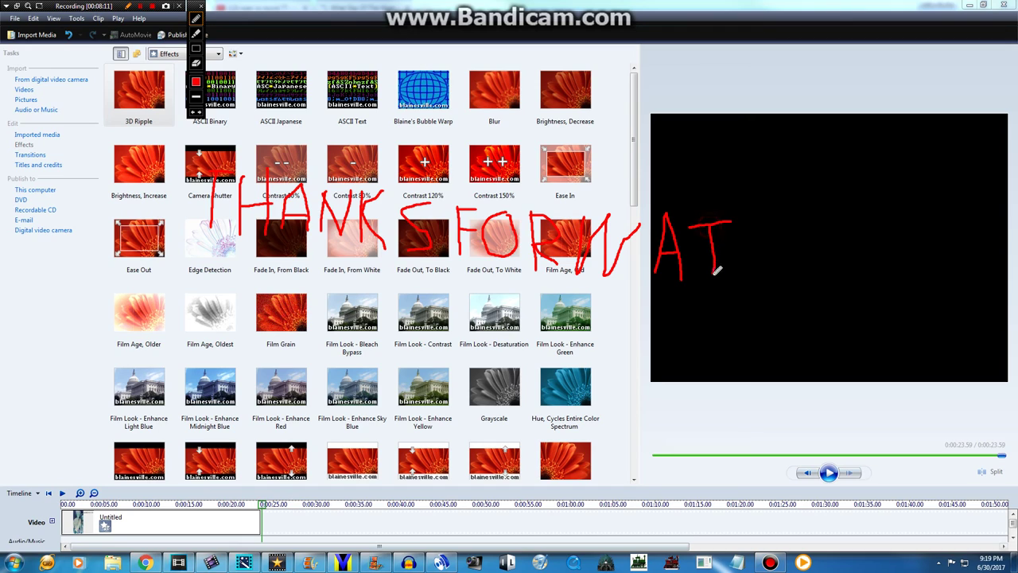
mouse_move(789, 233)
left_mouse_down()
mouse_move(741, 253)
mouse_move(751, 284)
mouse_move(795, 279)
left_mouse_up()
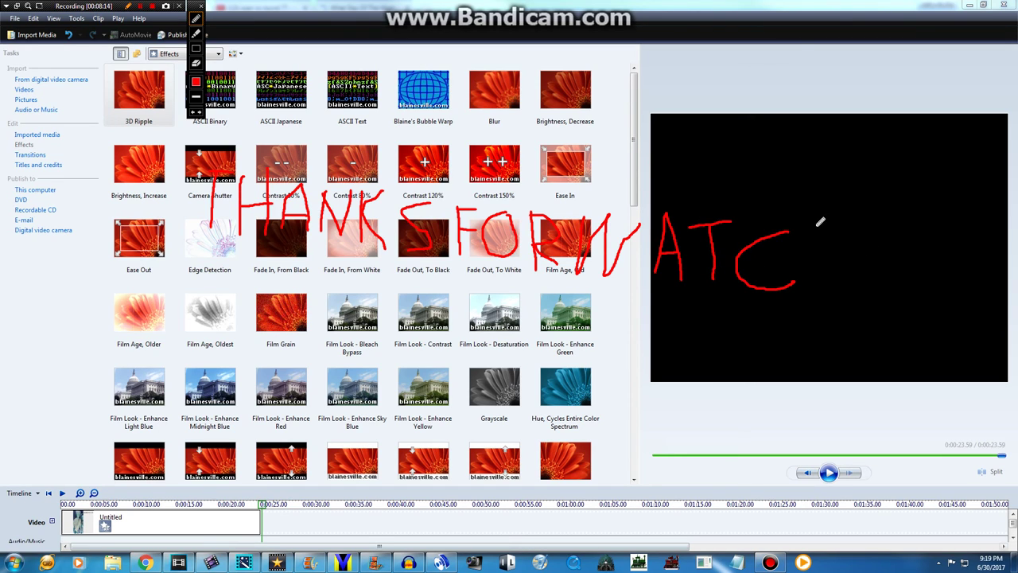
left_click_drag(818, 217, 819, 290)
mouse_move(842, 209)
left_mouse_down()
mouse_move(841, 290)
mouse_move(842, 264)
left_mouse_up()
left_click_drag(864, 218, 865, 292)
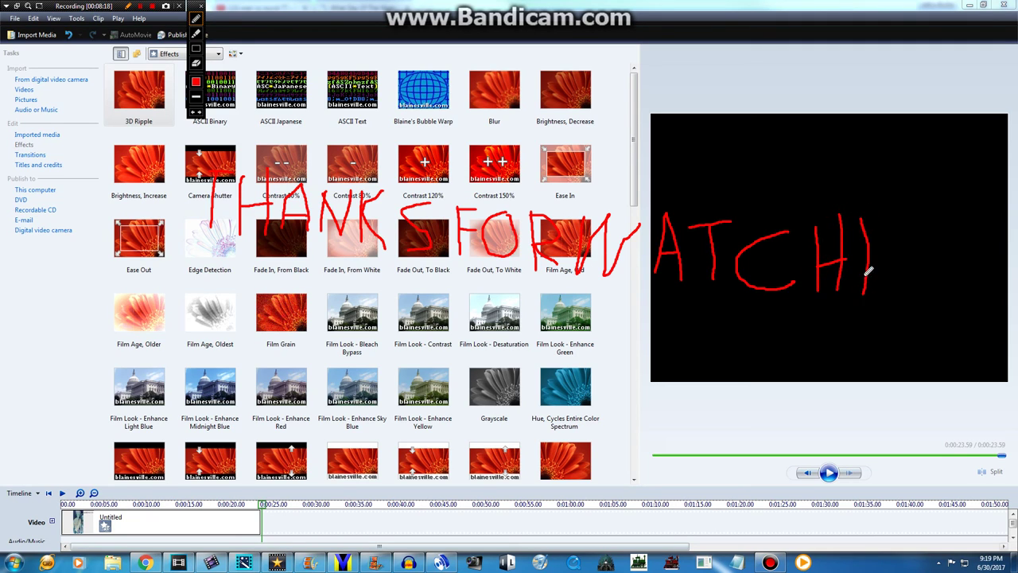
left_click(861, 199)
left_click_drag(860, 202, 863, 205)
mouse_move(887, 290)
left_mouse_down()
mouse_move(884, 216)
mouse_move(903, 291)
mouse_move(914, 207)
left_mouse_up()
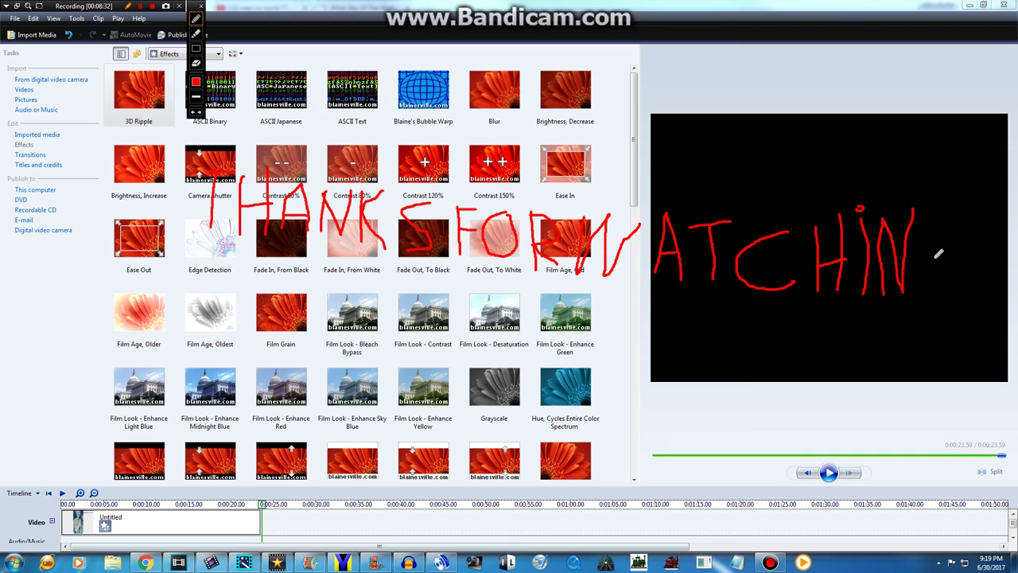
mouse_move(928, 235)
left_mouse_down()
mouse_move(902, 284)
mouse_move(921, 311)
mouse_move(940, 306)
mouse_move(935, 269)
left_mouse_up()
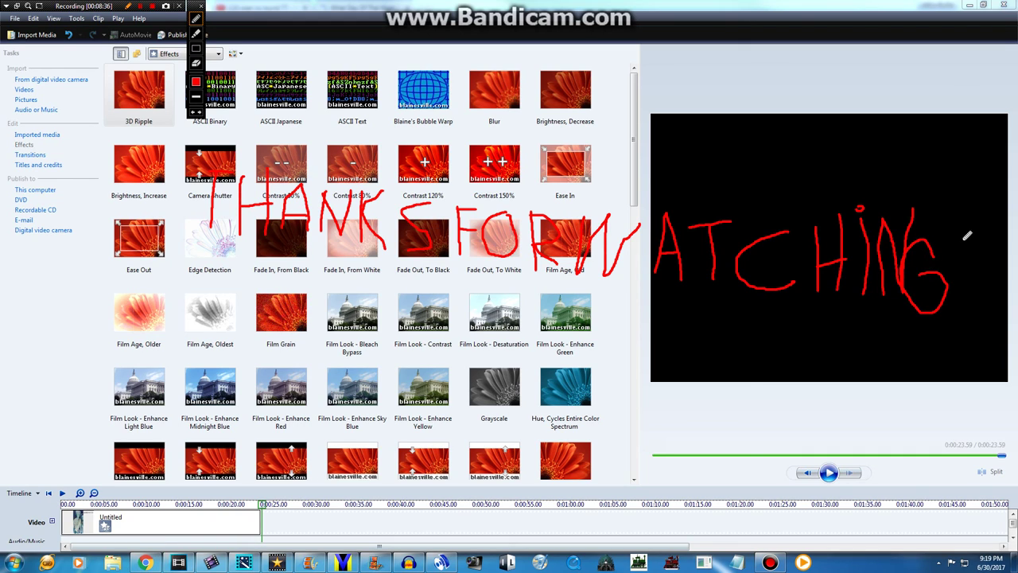
left_click_drag(967, 235, 981, 305)
left_click(201, 7)
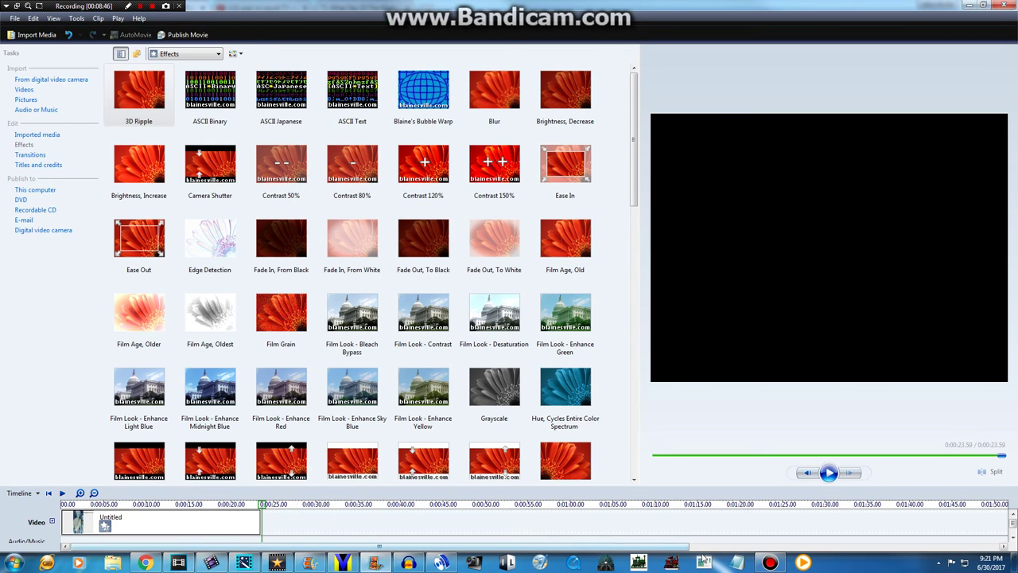